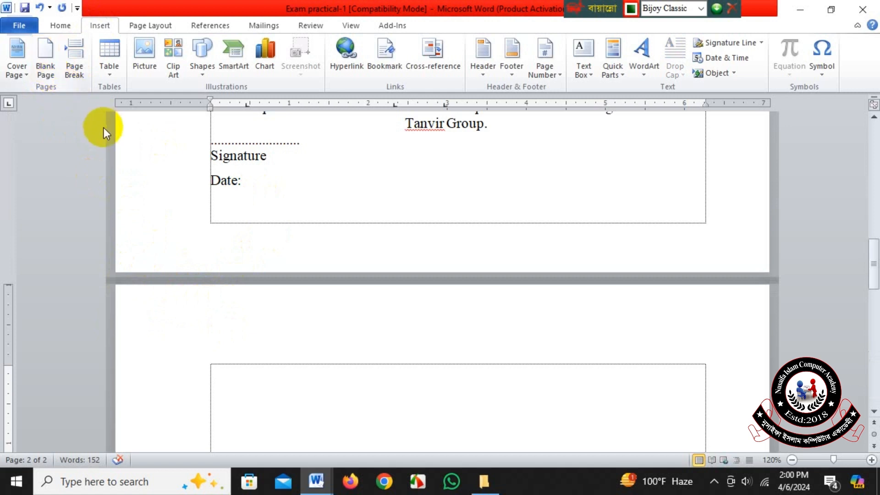
Undo and redo the blank page insertion, and add another page break after it
{"action": "key", "text": "ctrl+z"}
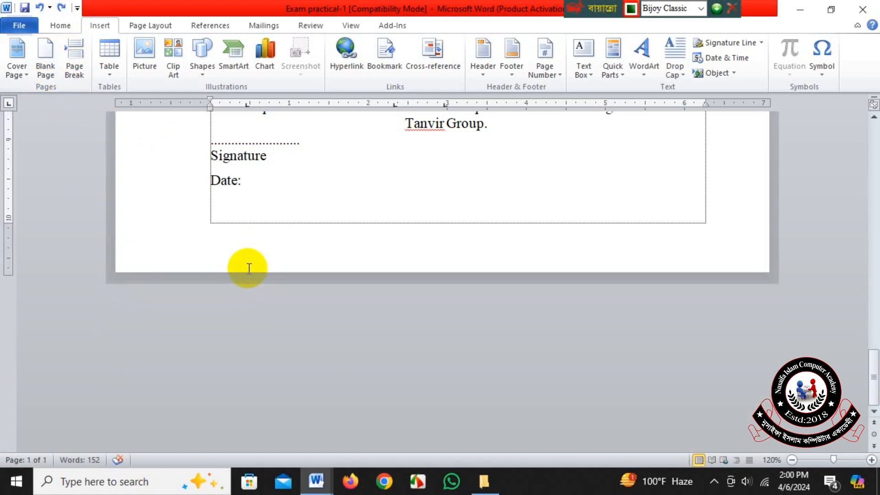
{"action": "key", "text": "ctrl+y"}
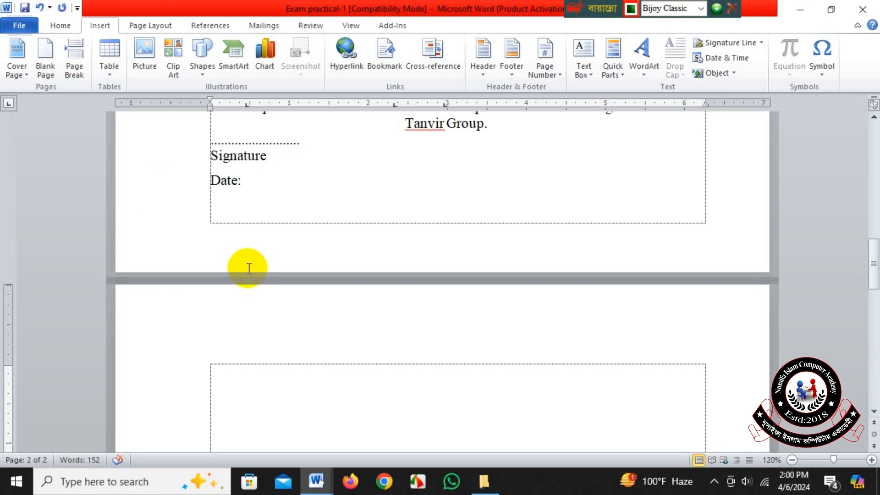
{"action": "key", "text": "ctrl+Return"}
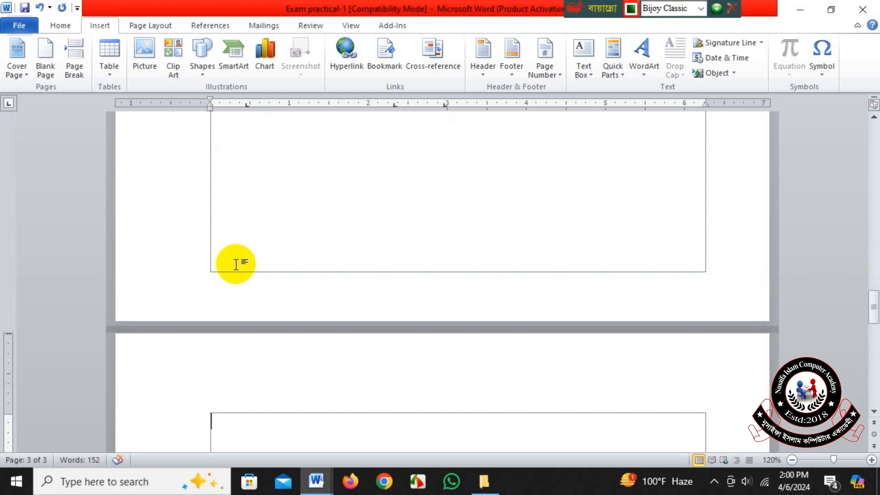
Delete the blank pages after the Date line and return to the beginning of the document
{"action": "scroll", "coordinate": [251, 267], "scroll_direction": "up", "scroll_amount": 5}
{"action": "scroll", "coordinate": [253, 267], "scroll_direction": "up", "scroll_amount": 5}
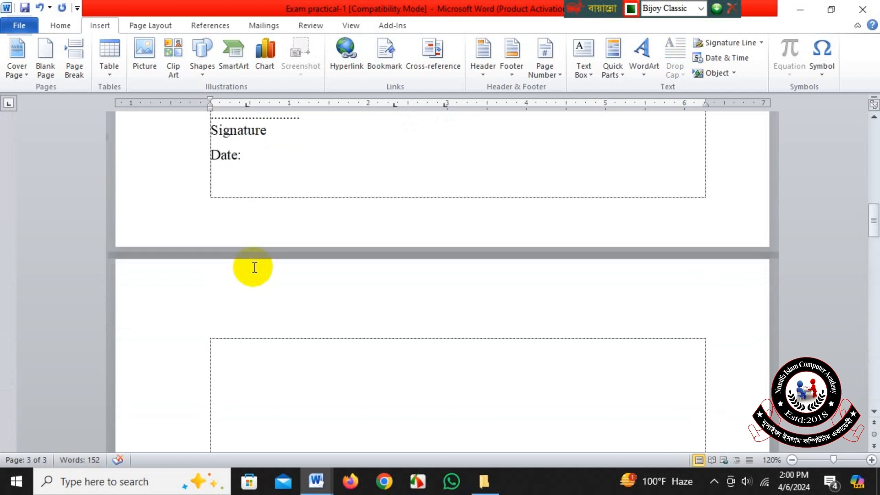
{"action": "scroll", "coordinate": [254, 267], "scroll_direction": "down", "scroll_amount": 1}
{"action": "scroll", "coordinate": [255, 267], "scroll_direction": "up", "scroll_amount": 1}
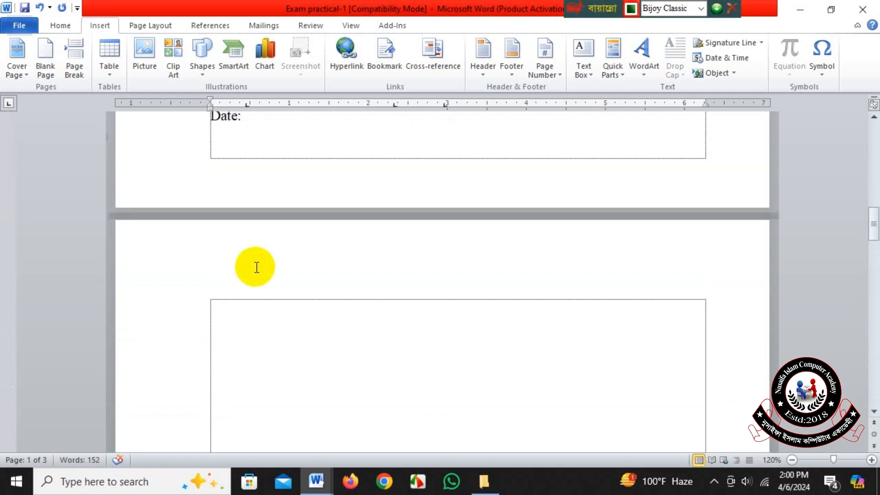
{"action": "scroll", "coordinate": [253, 267], "scroll_direction": "up", "scroll_amount": 3}
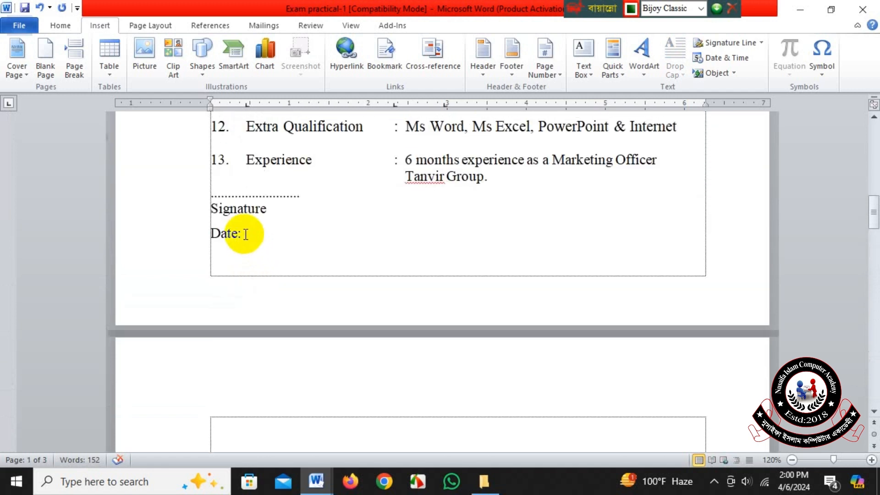
{"action": "left_click", "coordinate": [246, 234]}
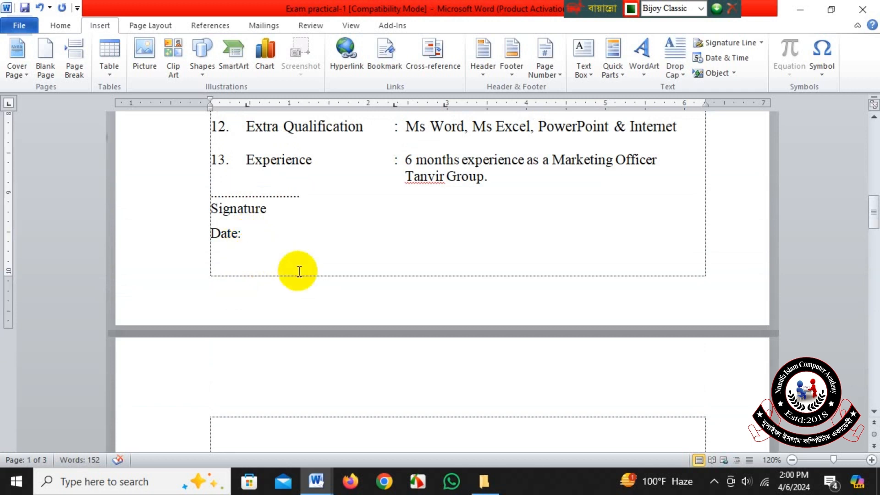
{"action": "key", "text": "Delete"}
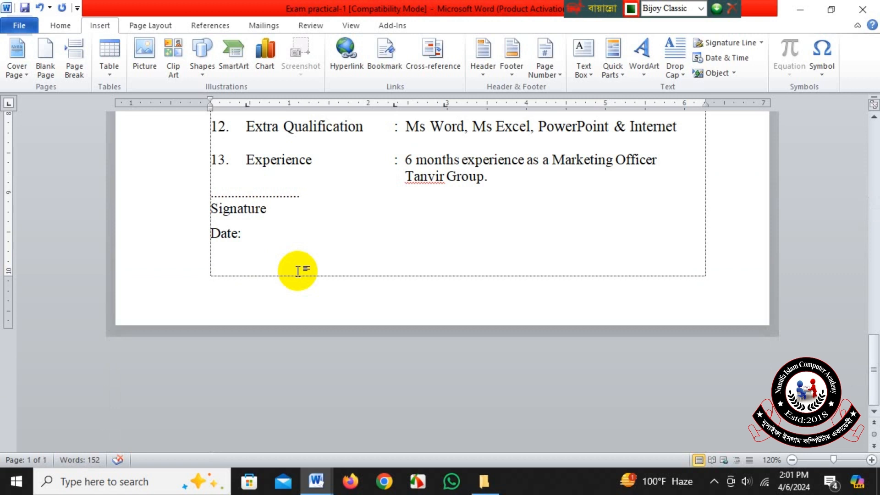
{"action": "key", "text": "ctrl+Home"}
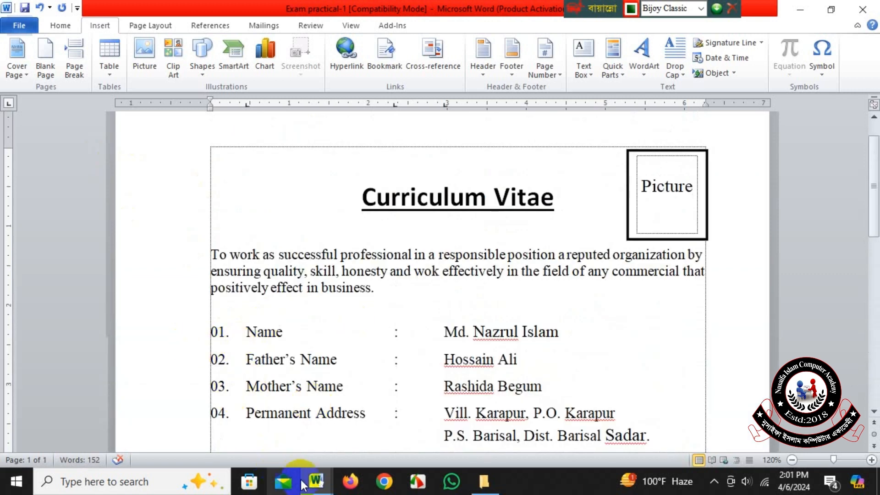
Switch to the Ms Word-New 2024 document and read Lesson-1 item 3 about moving text to another page with Page Break
{"action": "mouse_move", "coordinate": [315, 481]}
{"action": "left_click", "coordinate": [293, 435]}
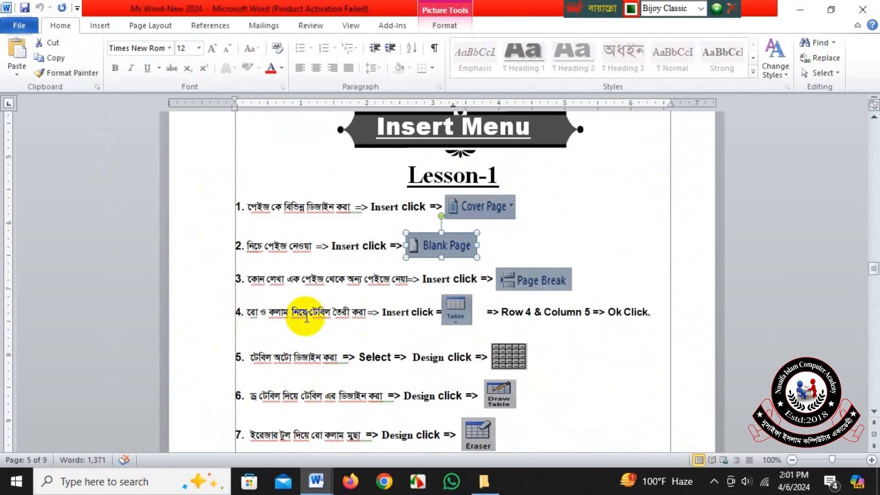
{"action": "left_click_drag", "start_coordinate": [251, 290], "coordinate": [383, 284]}
{"action": "left_click", "coordinate": [407, 280]}
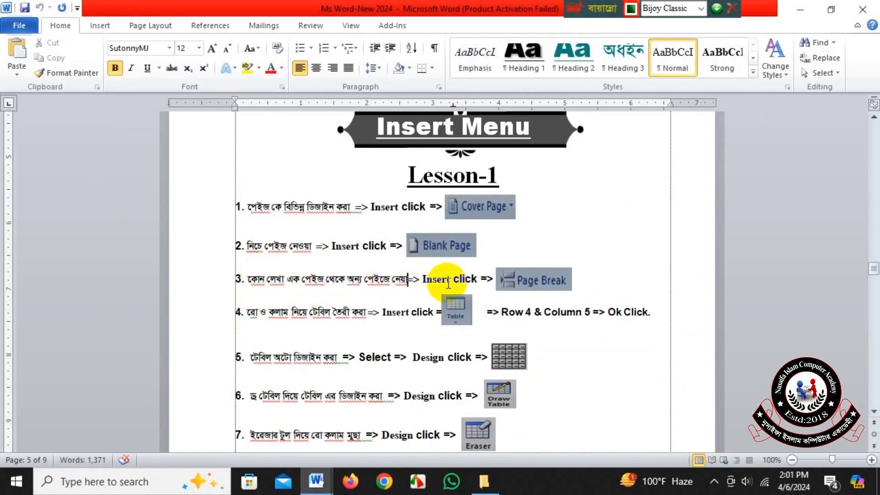
{"action": "left_click", "coordinate": [531, 281]}
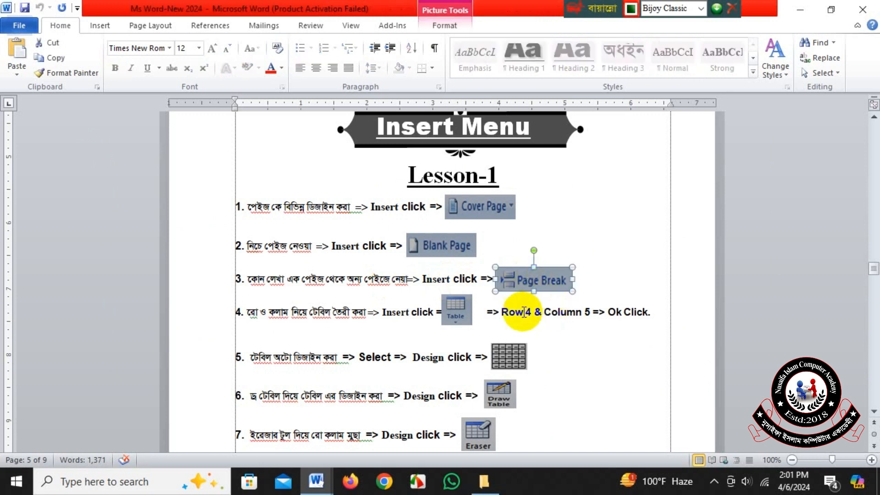
{"action": "left_click", "coordinate": [317, 482]}
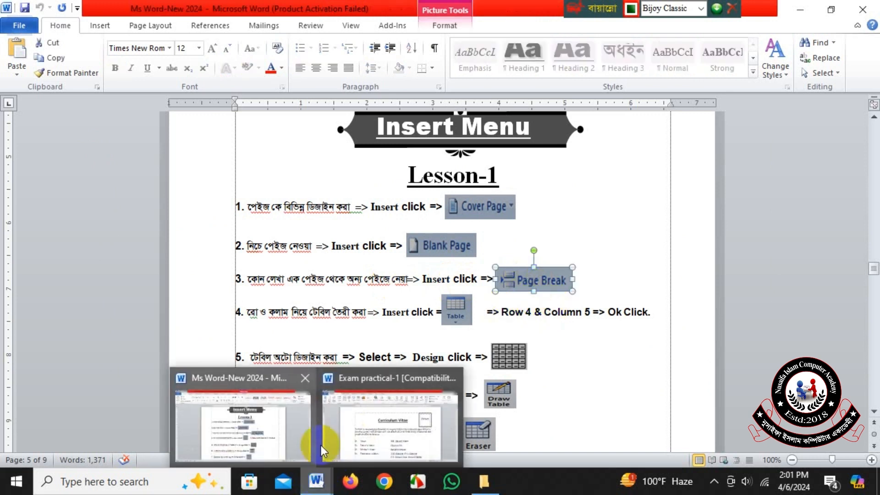
{"action": "left_click", "coordinate": [296, 435]}
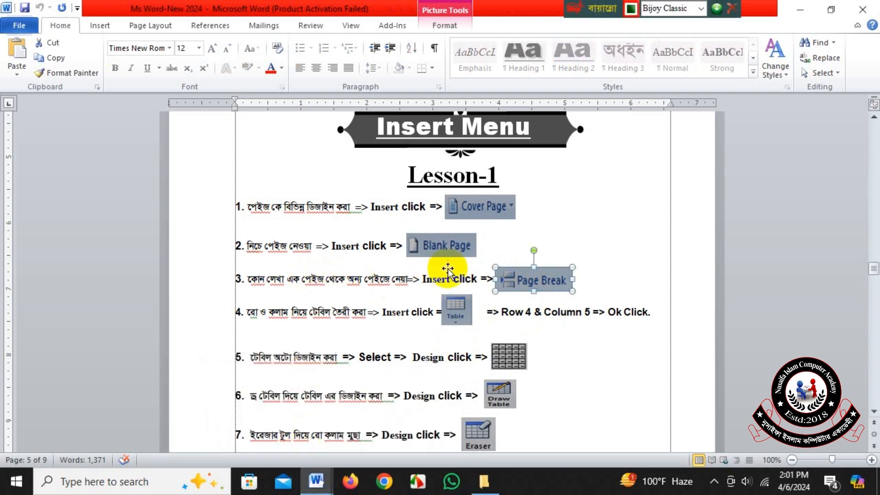
{"action": "scroll", "coordinate": [448, 268], "scroll_direction": "down", "scroll_amount": 1}
Switch to the Exam practical-1 document and review it from the Educational Qualification section to the Date line
{"action": "left_click", "coordinate": [316, 481]}
{"action": "left_click", "coordinate": [366, 434]}
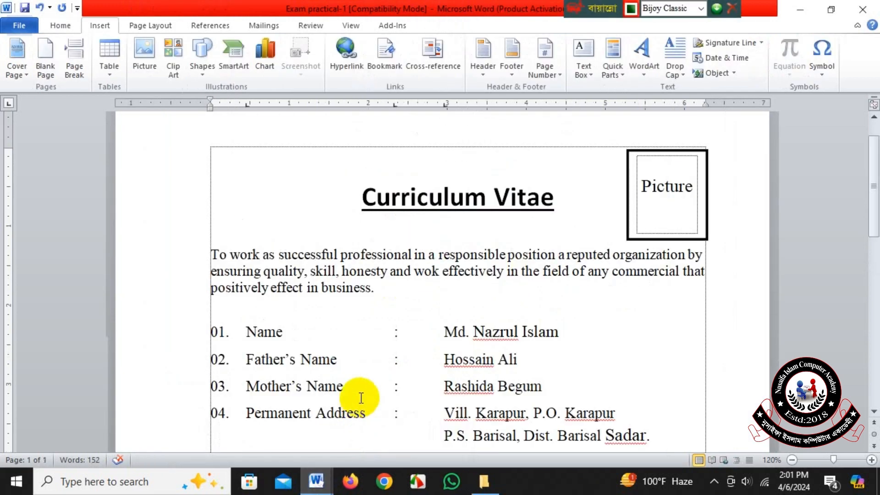
{"action": "scroll", "coordinate": [361, 398], "scroll_direction": "down", "scroll_amount": 14}
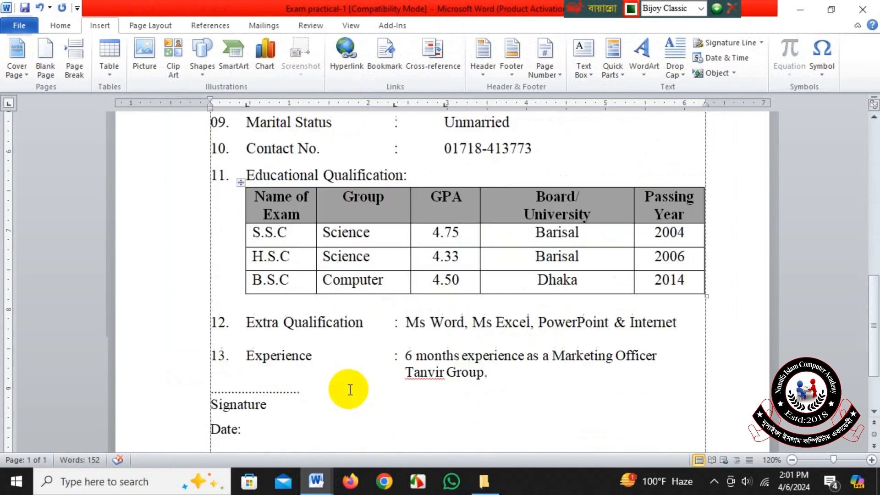
{"action": "scroll", "coordinate": [352, 394], "scroll_direction": "up", "scroll_amount": 4}
{"action": "scroll", "coordinate": [350, 390], "scroll_direction": "down", "scroll_amount": 3}
{"action": "scroll", "coordinate": [324, 387], "scroll_direction": "up", "scroll_amount": 1}
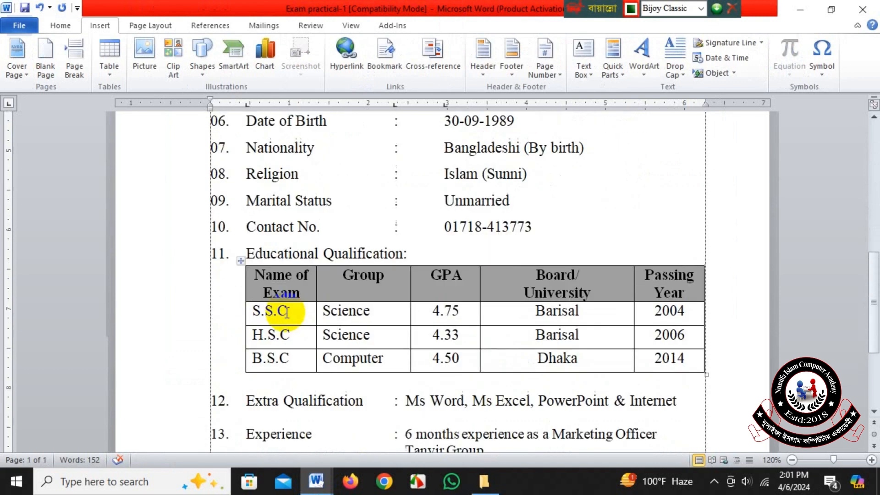
{"action": "scroll", "coordinate": [276, 310], "scroll_direction": "down", "scroll_amount": 3}
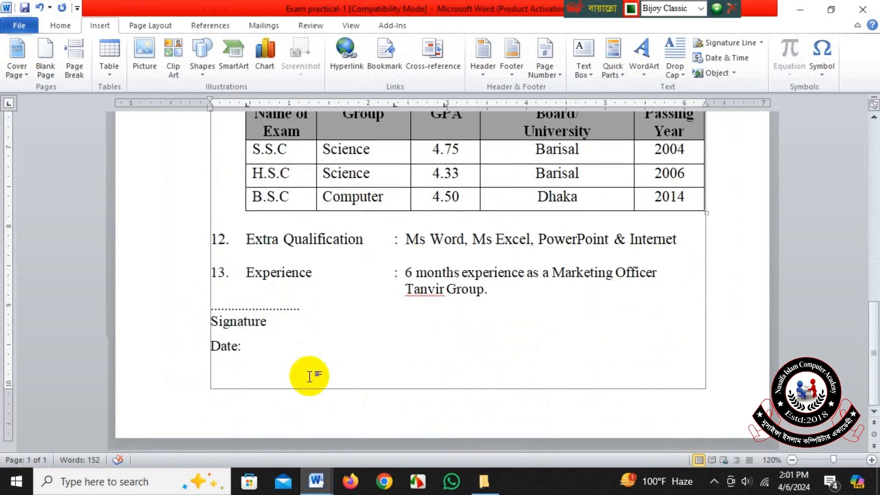
{"action": "scroll", "coordinate": [290, 375], "scroll_direction": "up", "scroll_amount": 4}
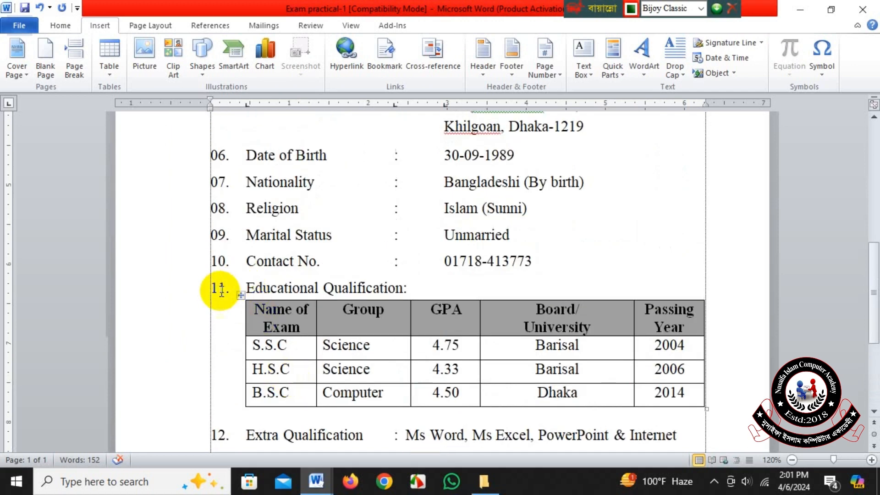
Push the Educational Qualification section onto the next page by adding blank lines before item 11
{"action": "left_click", "coordinate": [210, 288]}
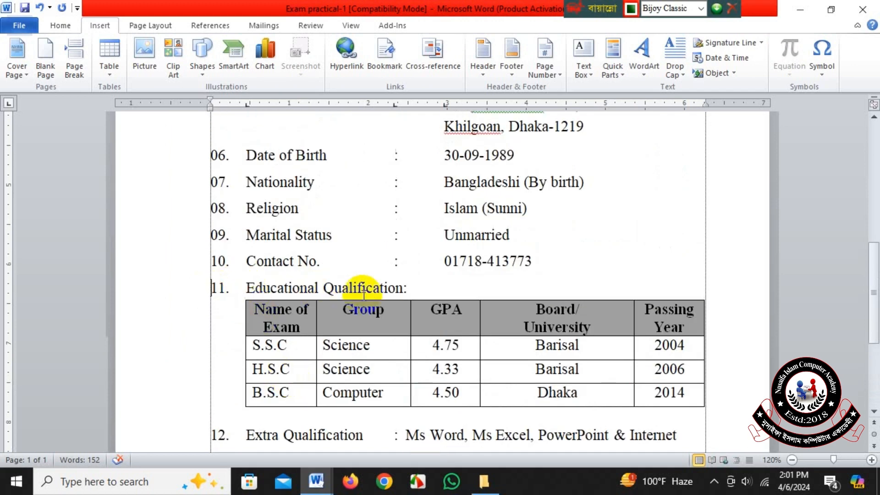
{"action": "key", "text": "Return"}
{"action": "key", "text": "Return"}
{"action": "key", "text": "Return"}
{"action": "key", "text": "Return"}
{"action": "key", "text": "Return"}
{"action": "key", "text": "Return"}
{"action": "key", "text": "Return"}
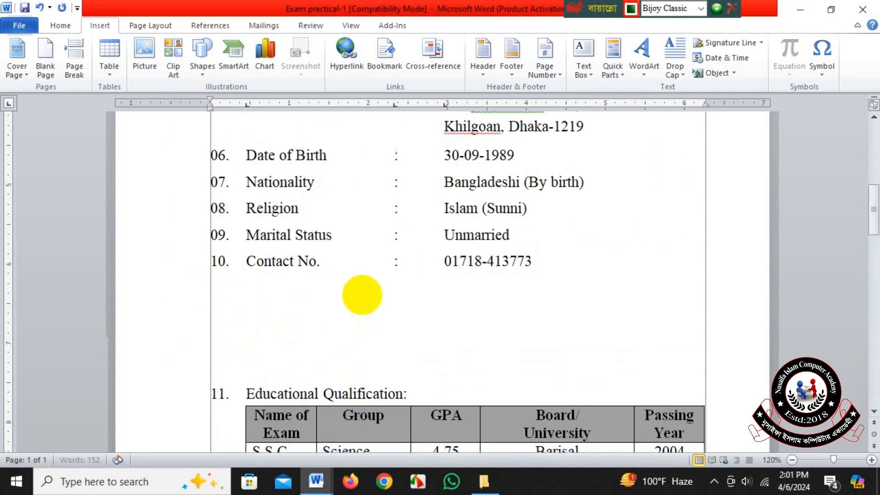
{"action": "key", "text": "Return"}
{"action": "key", "text": "Return"}
{"action": "key", "text": "Return"}
{"action": "key", "text": "Return"}
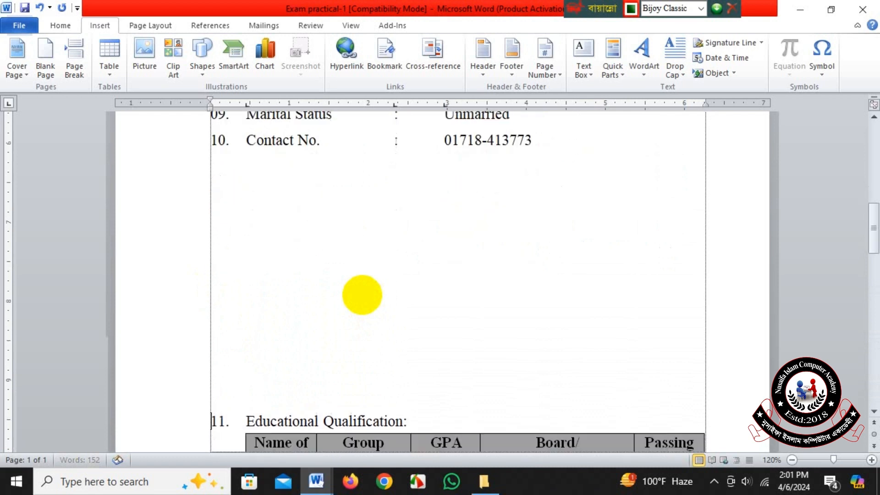
{"action": "key", "text": "Return"}
{"action": "key", "text": "Return"}
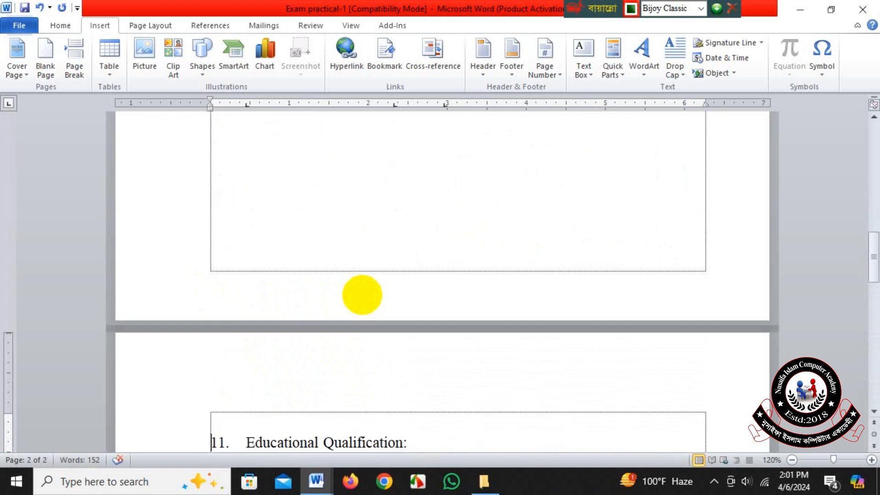
Remove the blank lines before item 11 to bring the Educational Qualification section back to the first page
{"action": "key", "text": "BackSpace"}
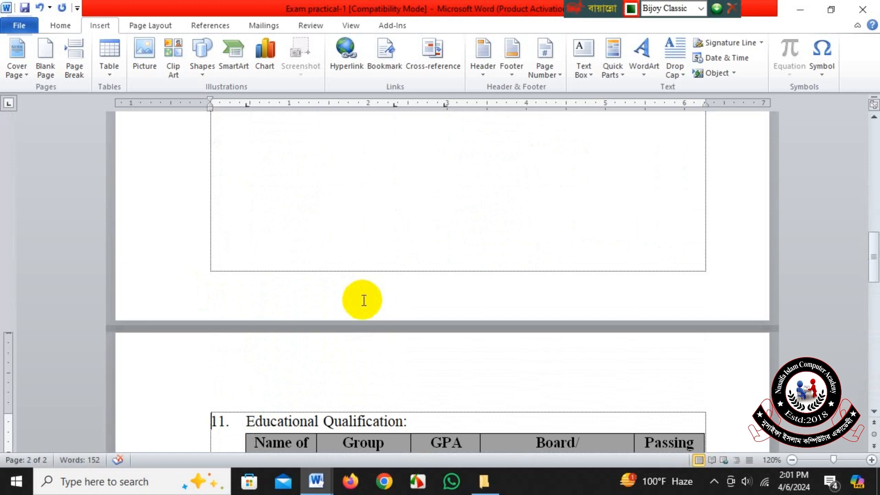
{"action": "key", "text": "BackSpace"}
{"action": "key", "text": "BackSpace"}
{"action": "key", "text": "BackSpace"}
{"action": "key", "text": "BackSpace"}
{"action": "key", "text": "BackSpace"}
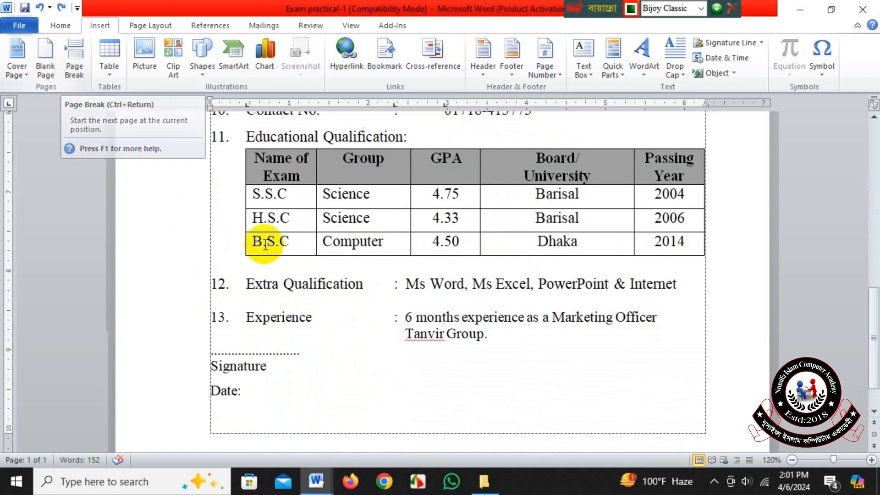
Insert a page break directly before item 11, Educational Qualification
{"action": "scroll", "coordinate": [257, 245], "scroll_direction": "up", "scroll_amount": 3}
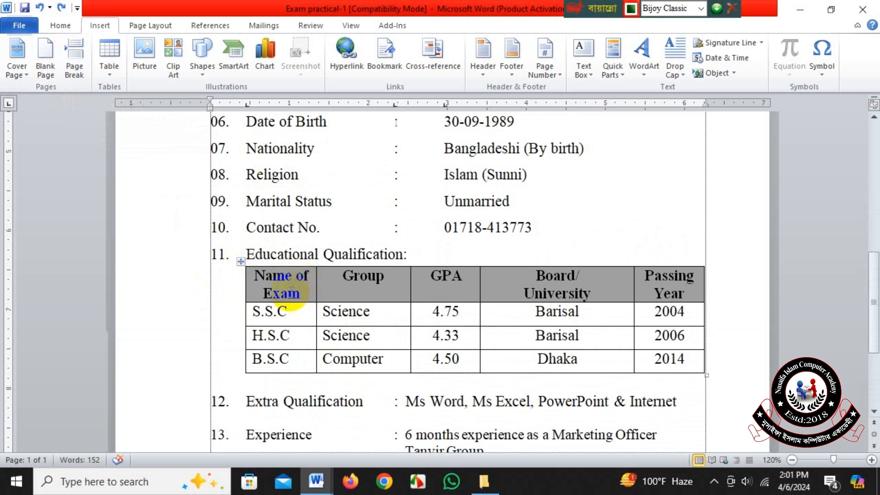
{"action": "left_click", "coordinate": [212, 257]}
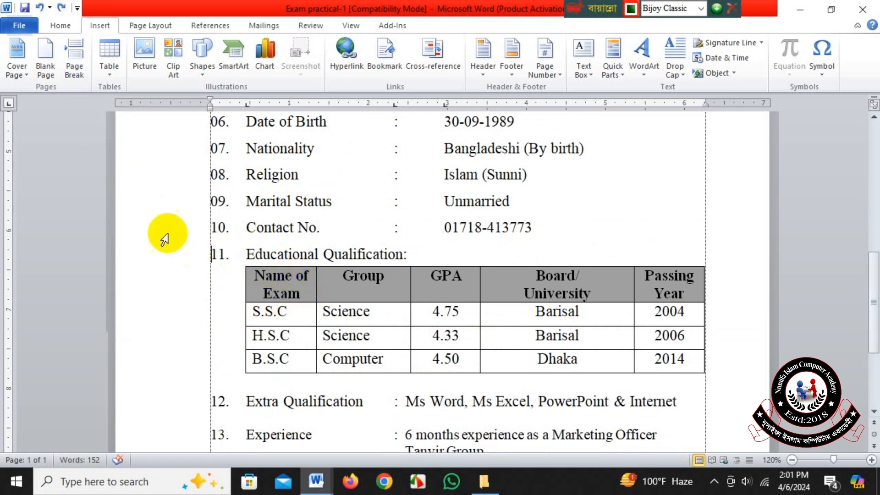
{"action": "left_click", "coordinate": [79, 76]}
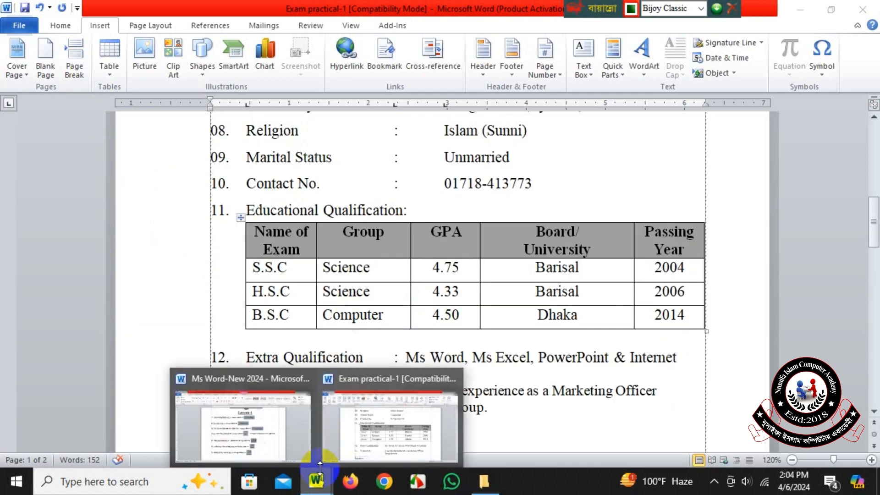
Switch to the Ms Word-New 2024 document and read Lesson-1 item 4 about inserting a table with 4 rows and 5 columns
{"action": "left_click", "coordinate": [288, 443]}
{"action": "left_click", "coordinate": [304, 276]}
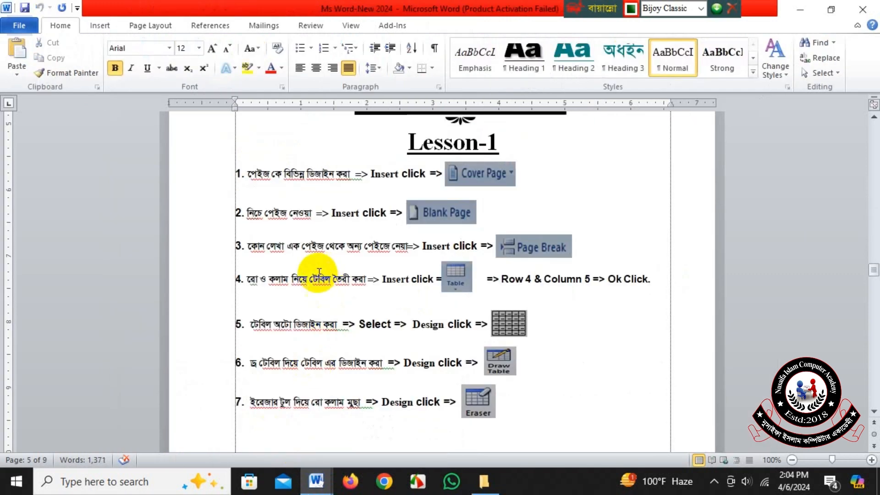
{"action": "left_click_drag", "start_coordinate": [243, 278], "coordinate": [415, 279]}
{"action": "left_click", "coordinate": [417, 279]}
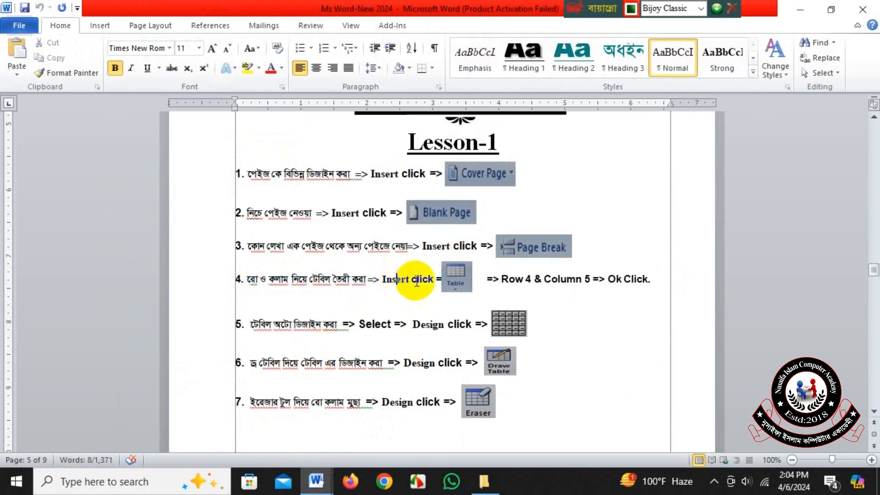
{"action": "left_click", "coordinate": [456, 276]}
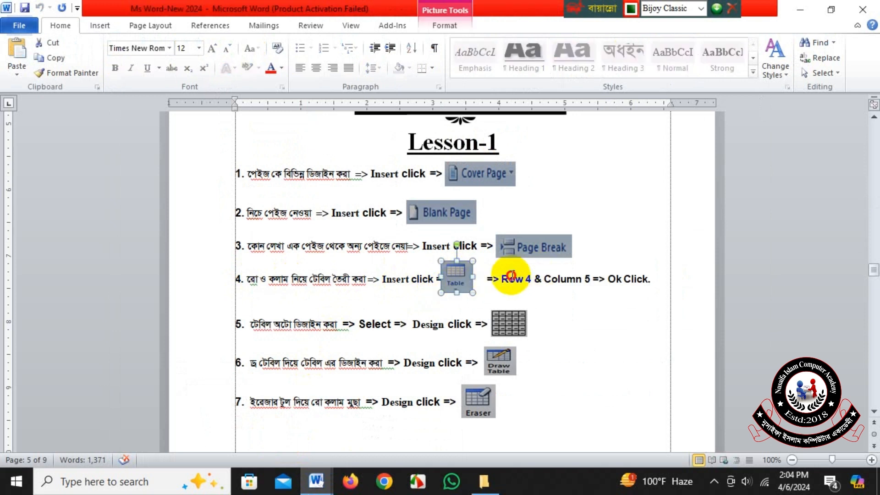
{"action": "left_click_drag", "start_coordinate": [510, 276], "coordinate": [576, 279]}
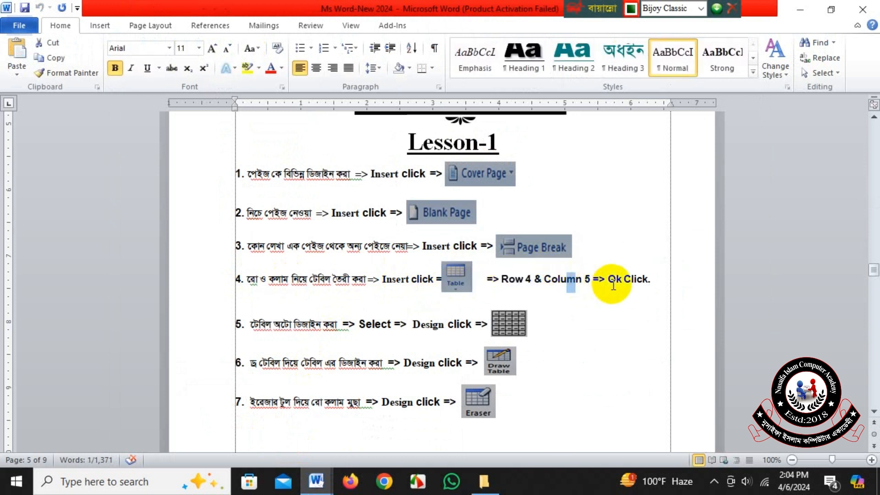
{"action": "left_click", "coordinate": [656, 281]}
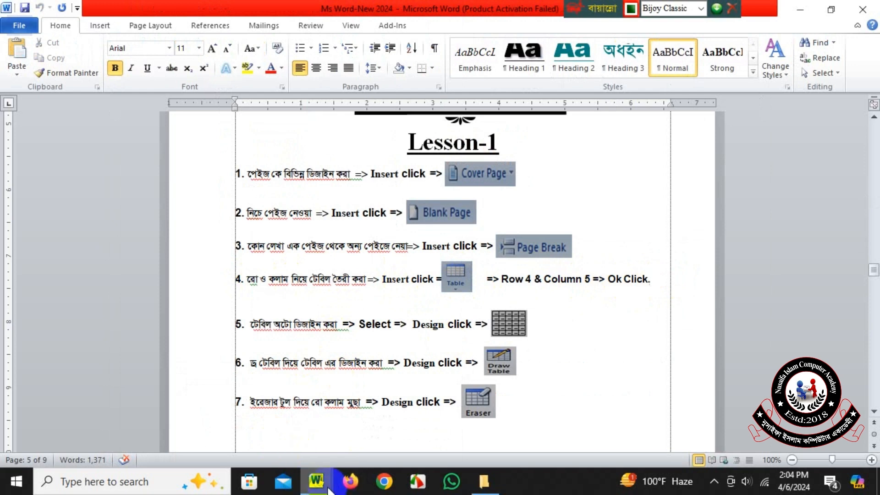
Switch to the Exam practical-1 document and select the contents of the Educational Qualification table
{"action": "mouse_move", "coordinate": [330, 482]}
{"action": "left_click", "coordinate": [364, 446]}
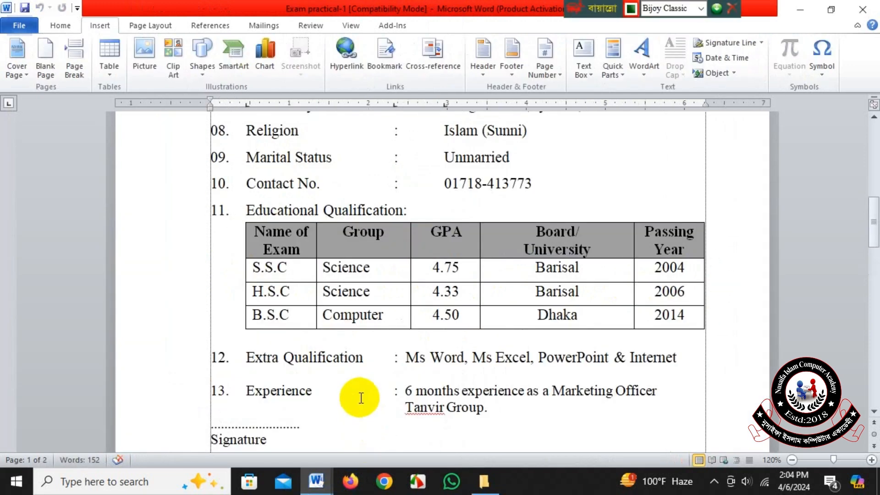
{"action": "left_click_drag", "start_coordinate": [261, 239], "coordinate": [665, 321]}
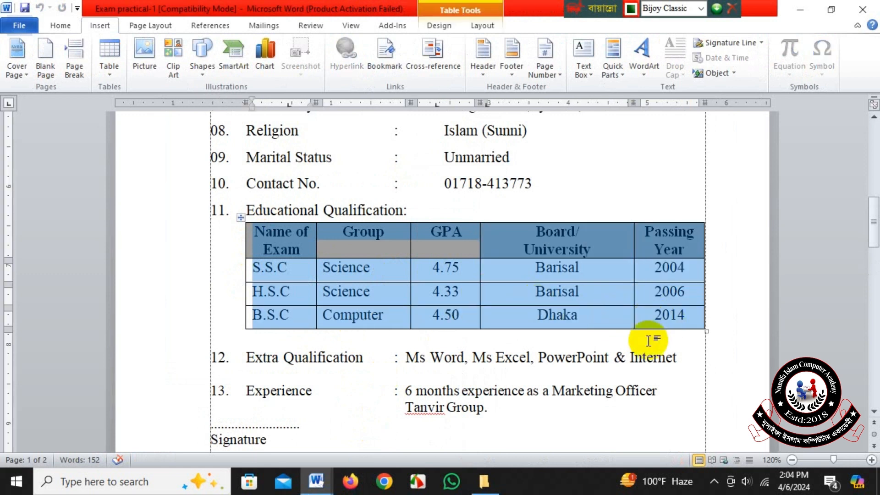
Highlight the header row of the Educational Qualification table and go through its columns from Name of Exam to Board/University
{"action": "left_click", "coordinate": [654, 337]}
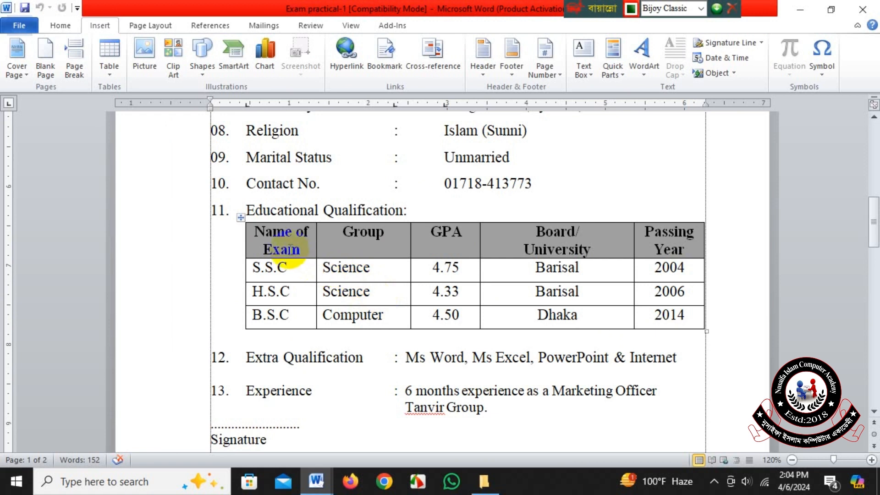
{"action": "left_click_drag", "start_coordinate": [284, 247], "coordinate": [595, 247]}
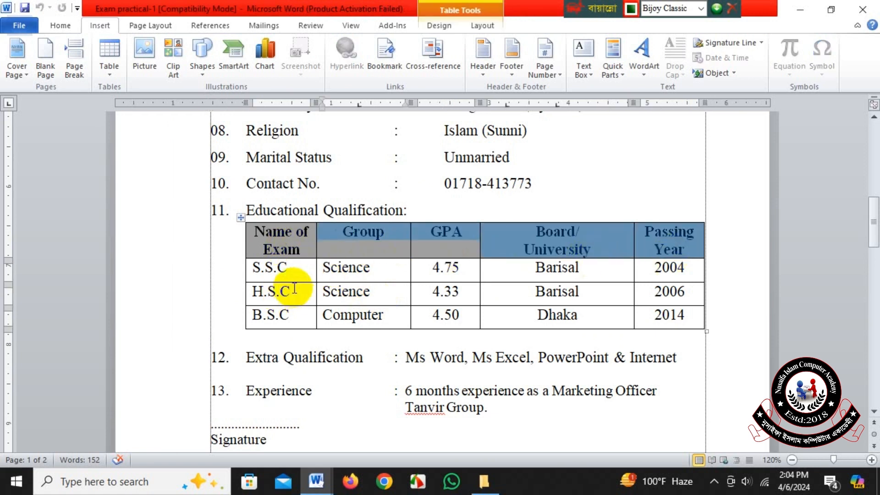
{"action": "left_click", "coordinate": [300, 273]}
{"action": "triple_click", "coordinate": [397, 274]}
{"action": "left_click_drag", "start_coordinate": [270, 231], "coordinate": [316, 286]}
{"action": "left_click_drag", "start_coordinate": [342, 250], "coordinate": [344, 315]}
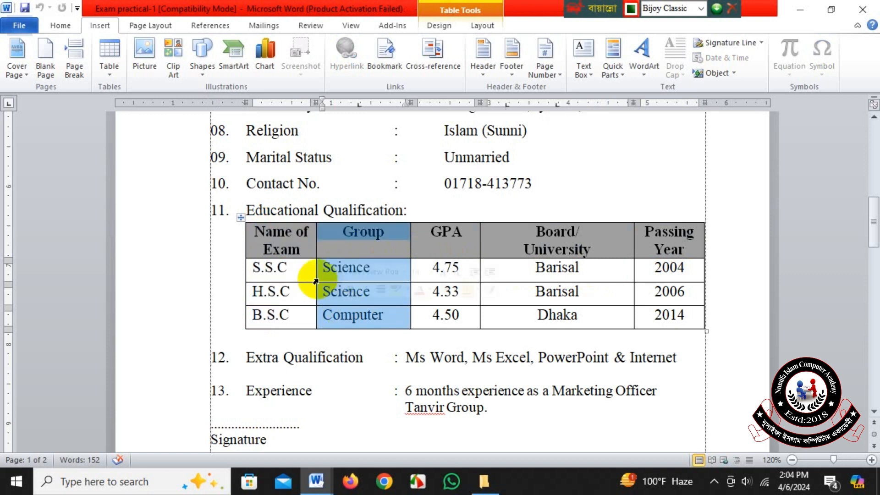
{"action": "left_click", "coordinate": [299, 250]}
{"action": "left_click_drag", "start_coordinate": [293, 247], "coordinate": [303, 308]}
{"action": "left_click_drag", "start_coordinate": [365, 241], "coordinate": [359, 314]}
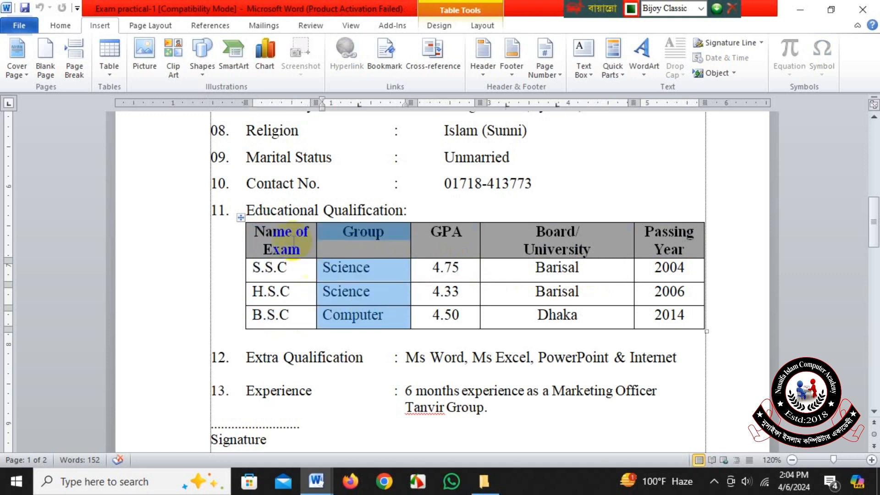
{"action": "left_click_drag", "start_coordinate": [254, 231], "coordinate": [291, 310]}
{"action": "left_click_drag", "start_coordinate": [385, 238], "coordinate": [364, 316]}
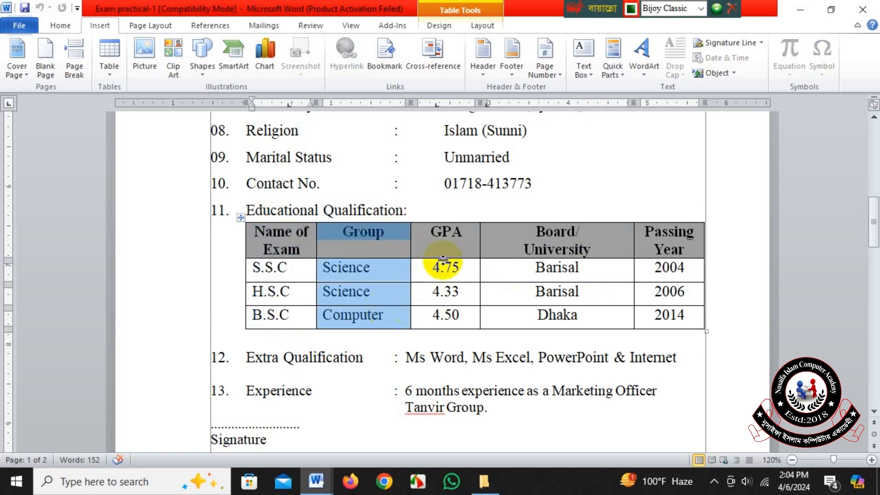
{"action": "left_click_drag", "start_coordinate": [449, 242], "coordinate": [446, 312]}
{"action": "left_click_drag", "start_coordinate": [528, 243], "coordinate": [527, 320]}
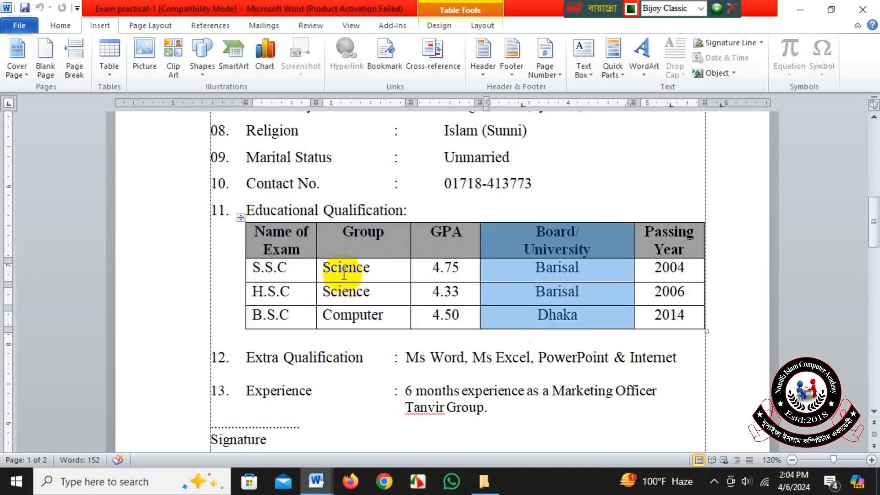
Highlight each row of the Educational Qualification table one after another, from the header row down to B.S.C
{"action": "left_click_drag", "start_coordinate": [275, 248], "coordinate": [669, 247]}
{"action": "left_click_drag", "start_coordinate": [292, 267], "coordinate": [620, 270]}
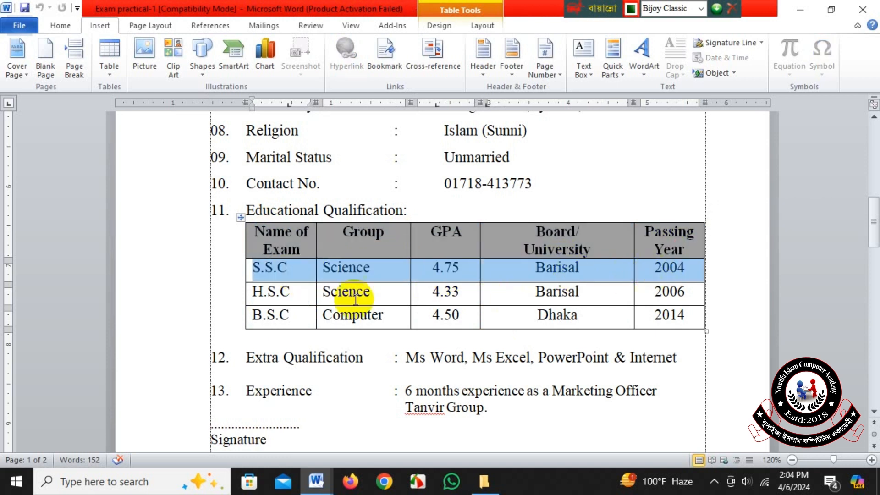
{"action": "left_click", "coordinate": [317, 293]}
{"action": "left_click_drag", "start_coordinate": [316, 293], "coordinate": [632, 290]}
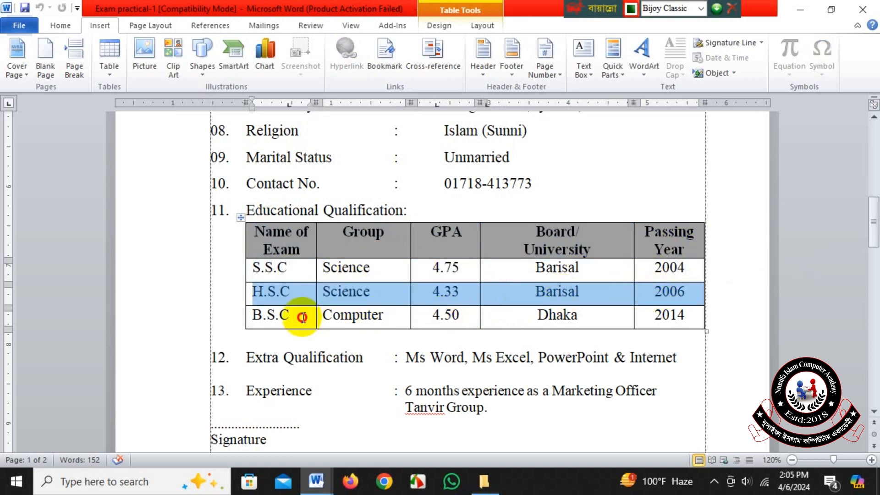
{"action": "left_click_drag", "start_coordinate": [300, 315], "coordinate": [665, 317]}
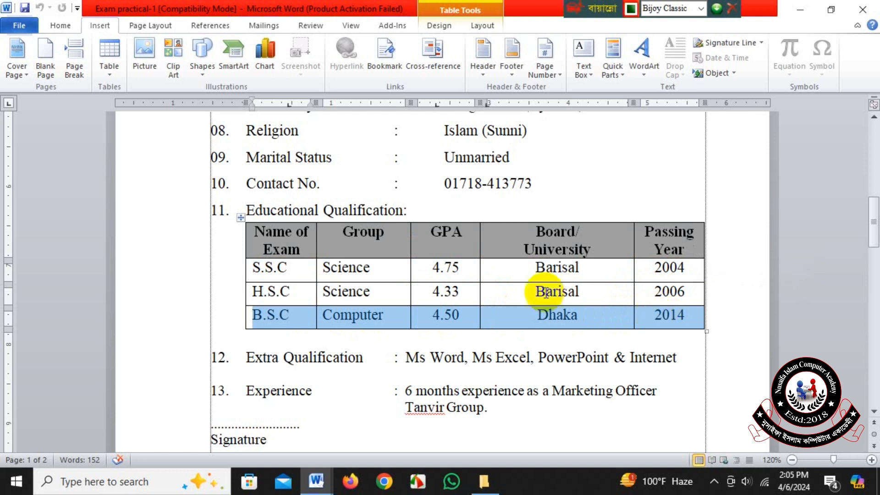
Step through the five cells of the S.S.C row, from the exam name to the passing year
{"action": "left_click", "coordinate": [361, 292]}
{"action": "left_click", "coordinate": [261, 267]}
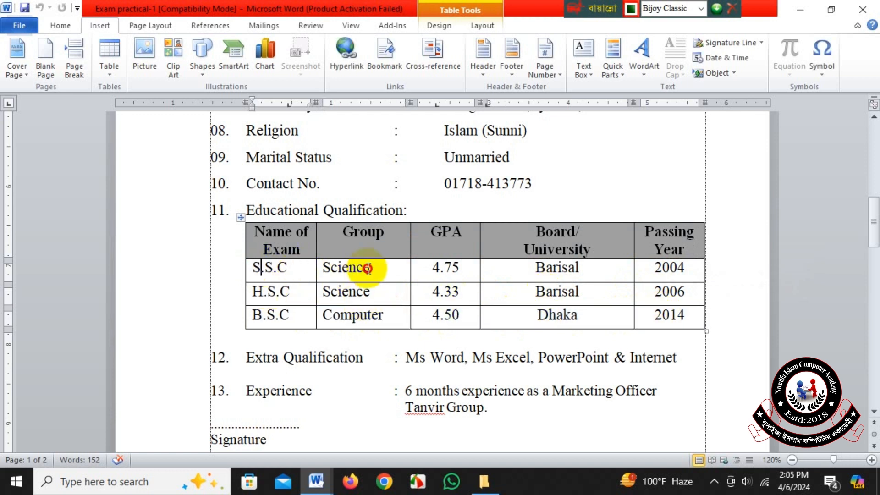
{"action": "left_click", "coordinate": [366, 268]}
{"action": "left_click", "coordinate": [454, 268]}
{"action": "left_click", "coordinate": [553, 268]}
{"action": "left_click", "coordinate": [674, 270]}
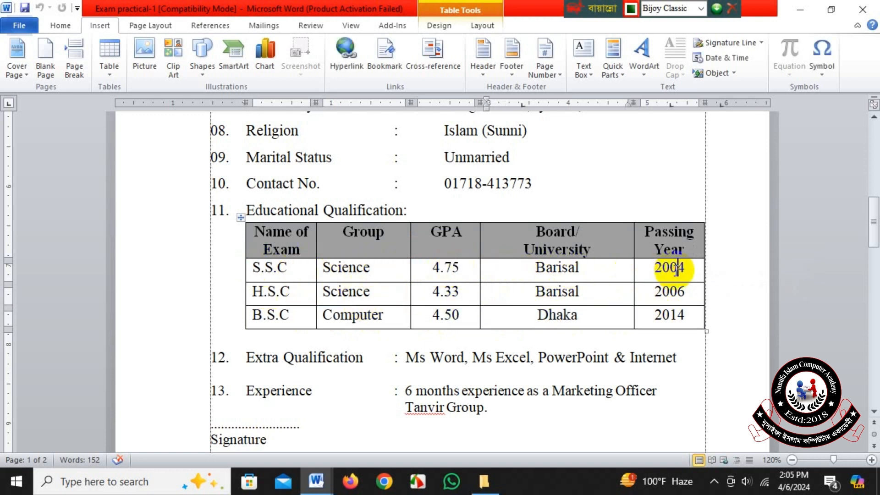
Step through the cells of the Name of Exam column, including its header, to review the table's rows
{"action": "left_click", "coordinate": [306, 257]}
{"action": "left_click", "coordinate": [301, 269]}
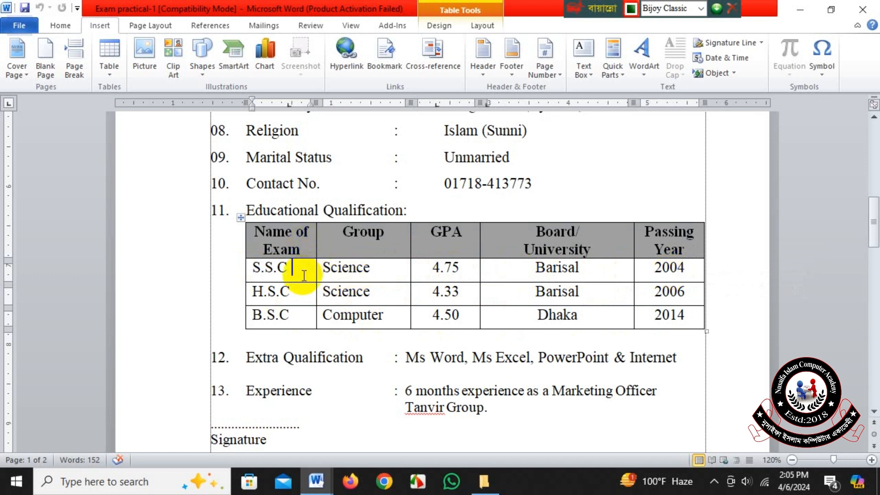
{"action": "left_click", "coordinate": [295, 295]}
{"action": "left_click", "coordinate": [298, 313]}
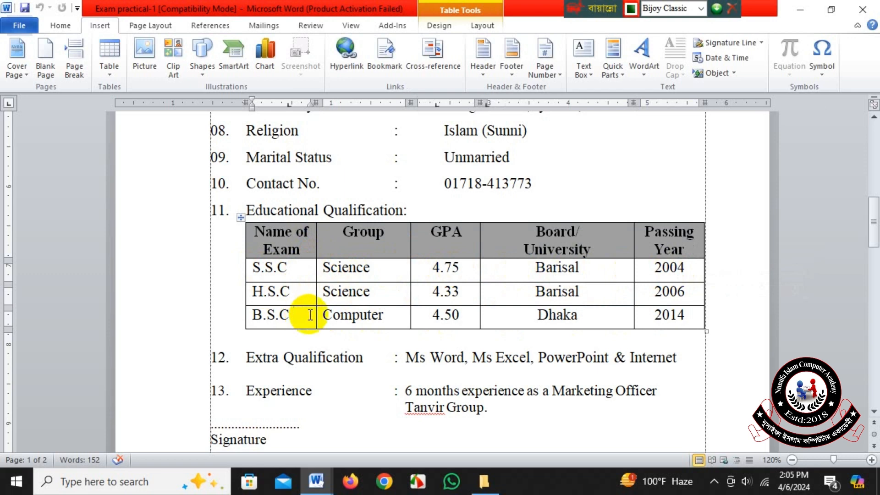
{"action": "scroll", "coordinate": [315, 328], "scroll_direction": "down", "scroll_amount": 6}
{"action": "scroll", "coordinate": [310, 330], "scroll_direction": "up", "scroll_amount": 5}
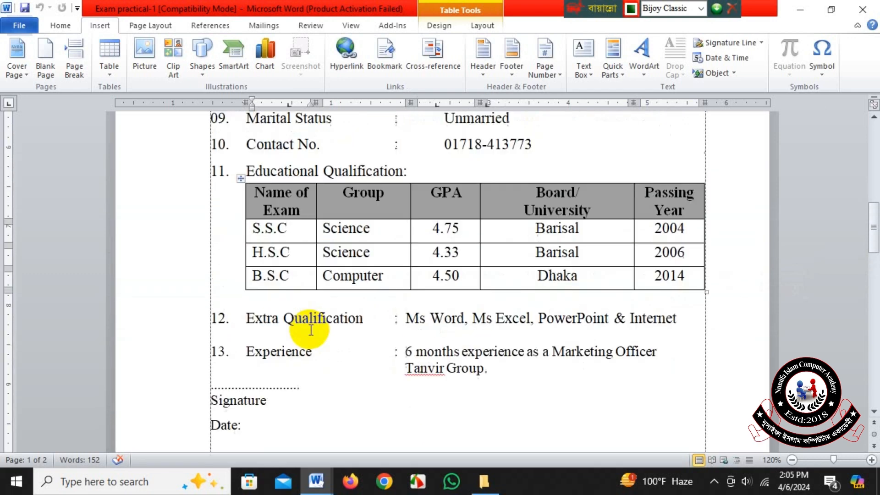
{"action": "triple_click", "coordinate": [290, 210]}
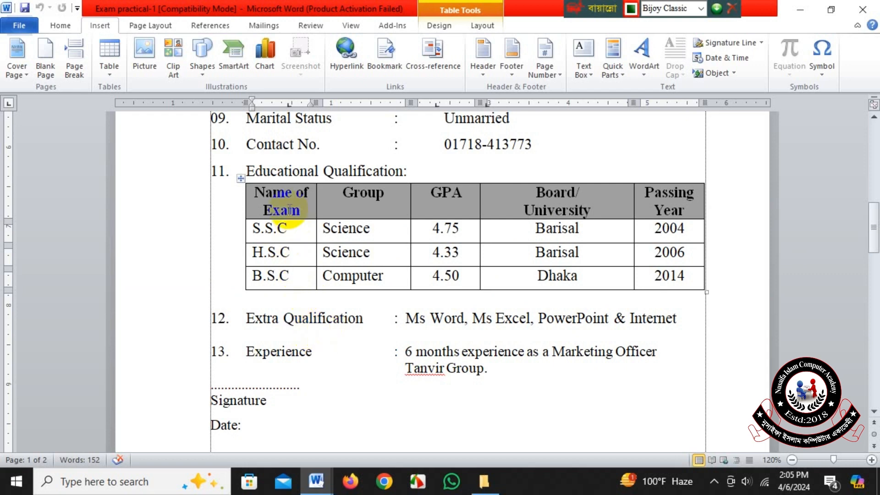
{"action": "left_click", "coordinate": [289, 210]}
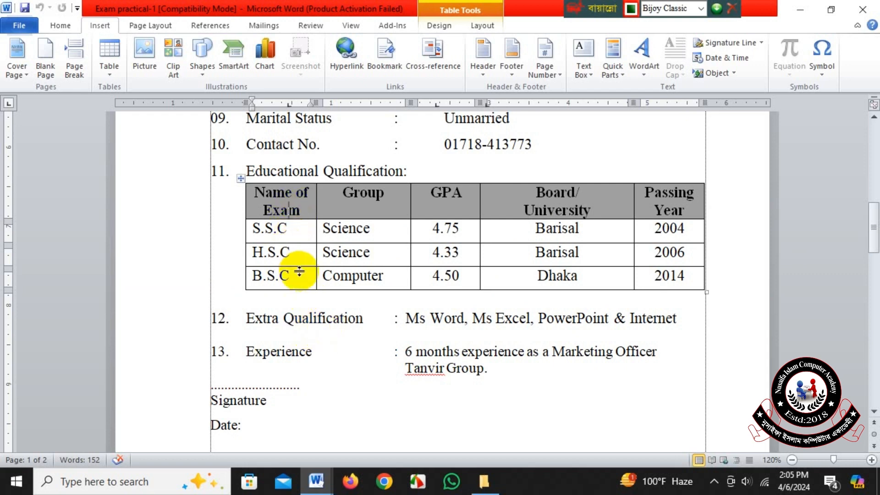
Insert a table of 5 columns and 4 rows on the blank second page with the quick size grid, and undo it
{"action": "scroll", "coordinate": [321, 310], "scroll_direction": "down", "scroll_amount": 10}
{"action": "left_click", "coordinate": [238, 270]}
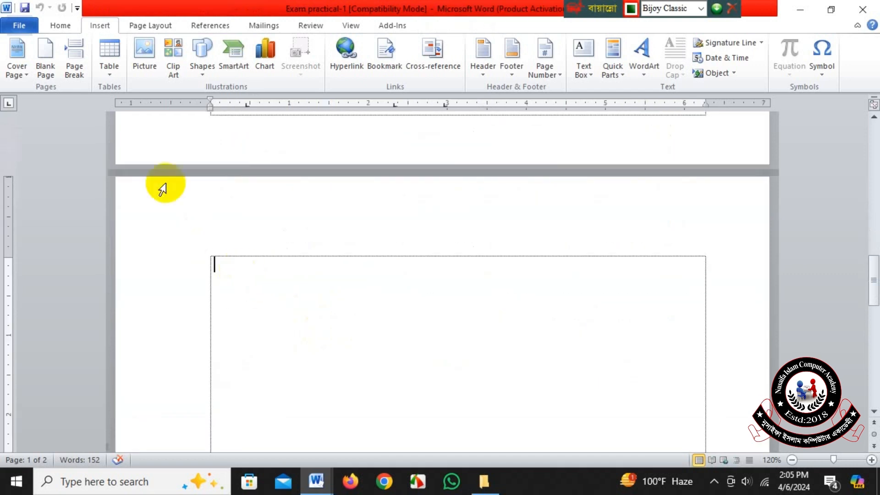
{"action": "left_click", "coordinate": [98, 26]}
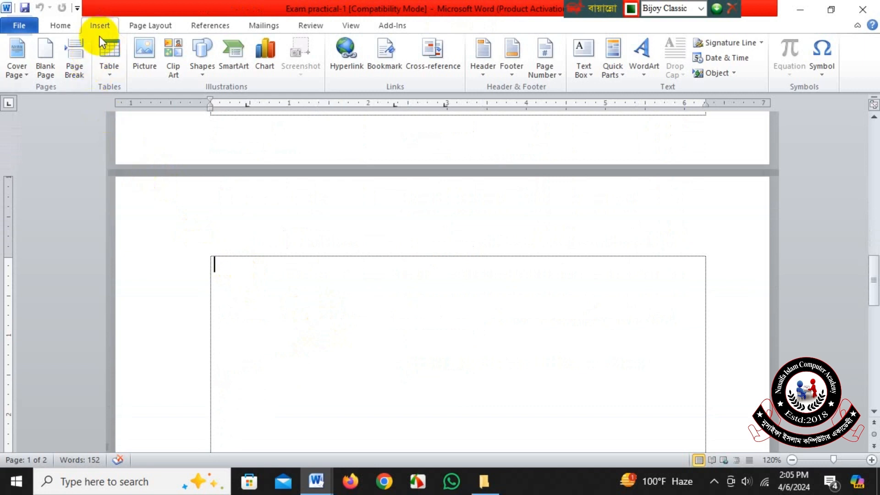
{"action": "left_click", "coordinate": [111, 73]}
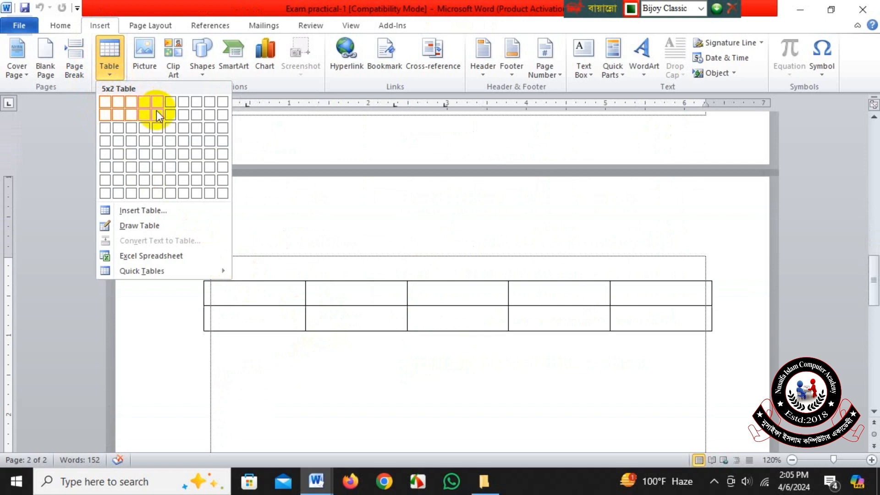
{"action": "left_click", "coordinate": [157, 140]}
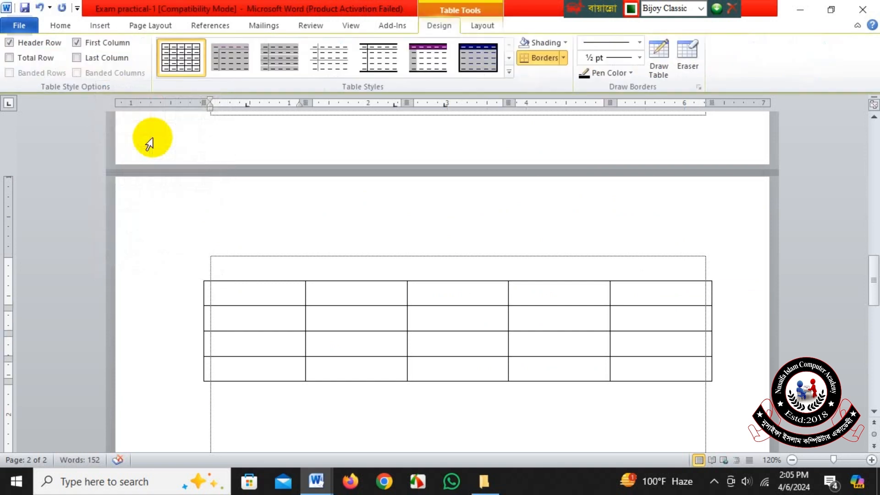
{"action": "left_click", "coordinate": [43, 7]}
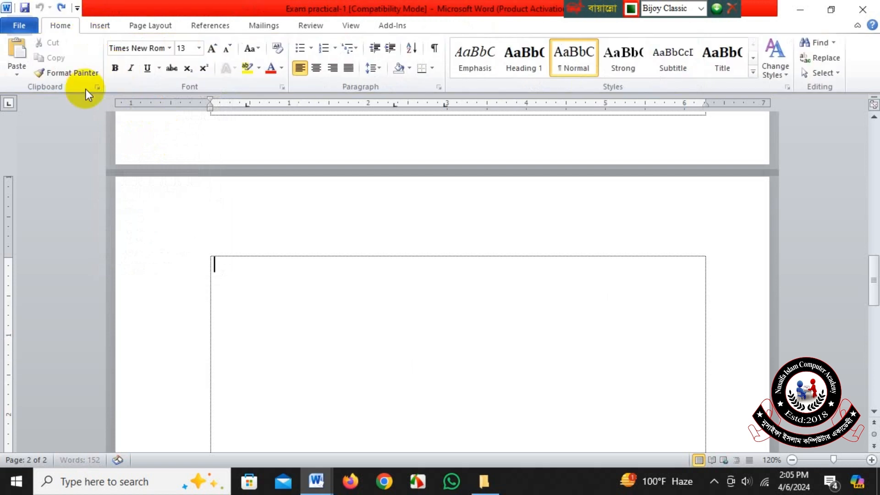
Insert a table on the second page through the Insert Table dialog, specifying 5 columns and 4 rows
{"action": "left_click", "coordinate": [102, 30]}
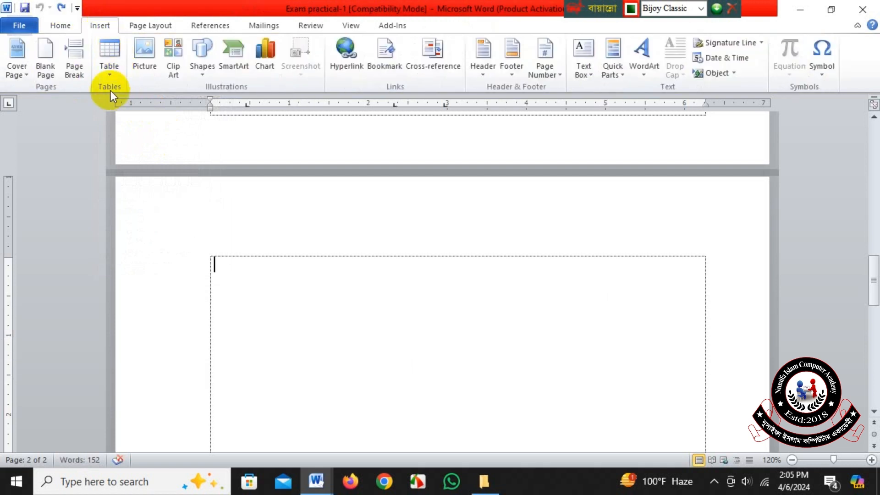
{"action": "left_click", "coordinate": [109, 76]}
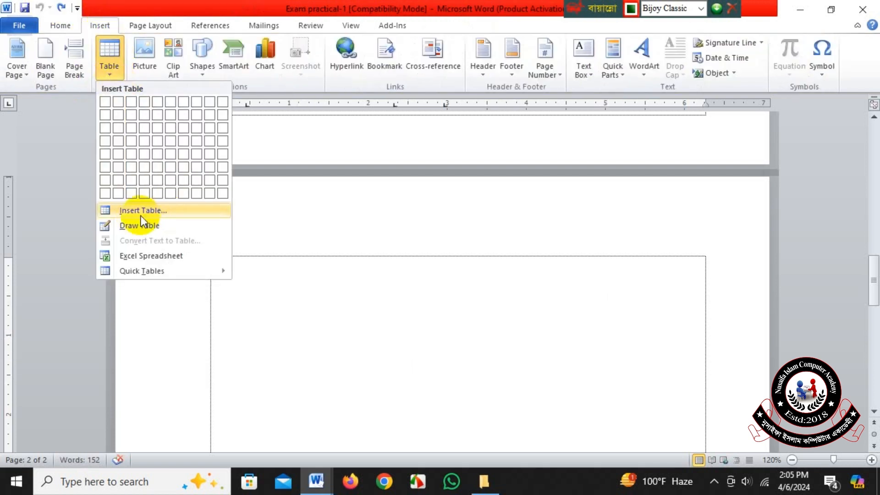
{"action": "left_click", "coordinate": [185, 210]}
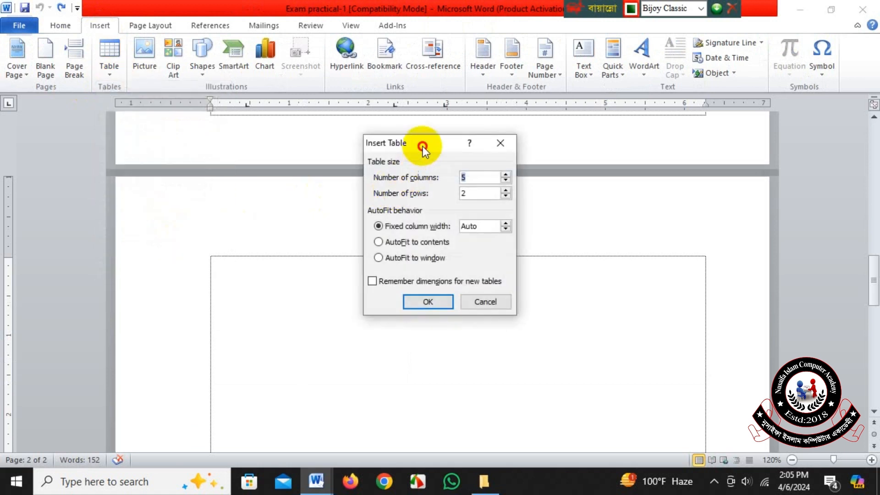
{"action": "left_click_drag", "start_coordinate": [422, 147], "coordinate": [426, 190]}
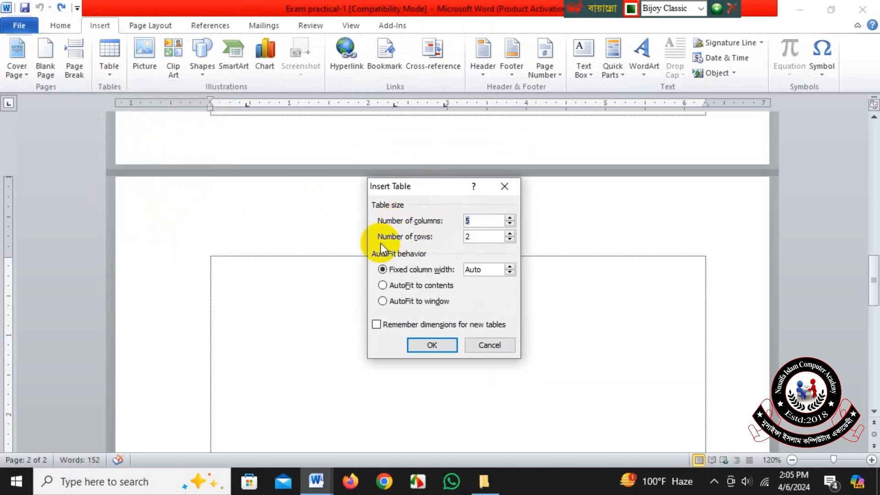
{"action": "left_click", "coordinate": [478, 221]}
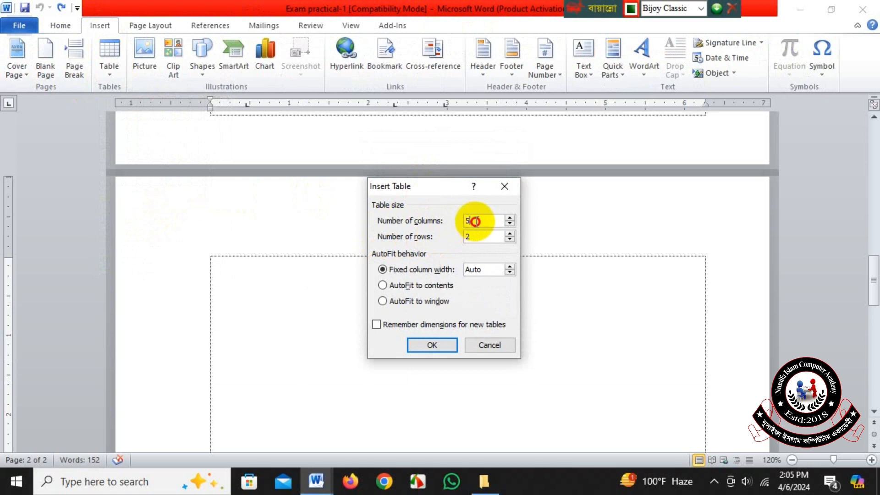
{"action": "left_click", "coordinate": [461, 221]}
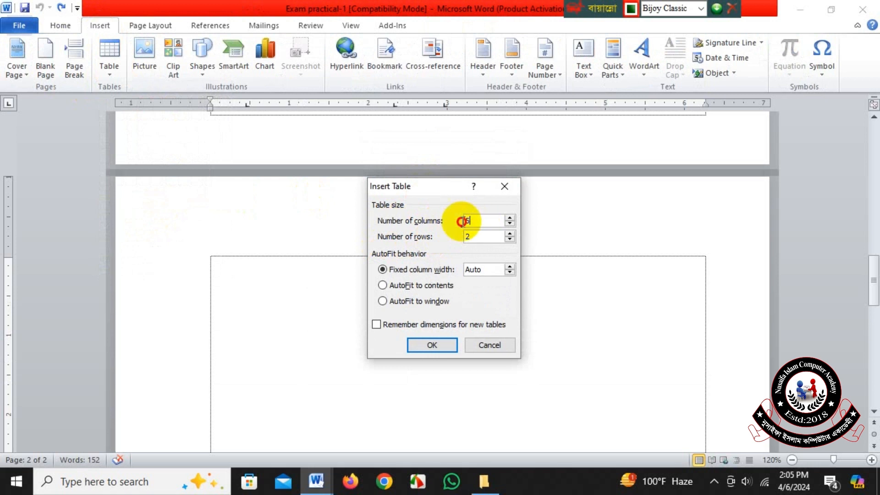
{"action": "left_click", "coordinate": [509, 225]}
{"action": "left_click", "coordinate": [509, 225]}
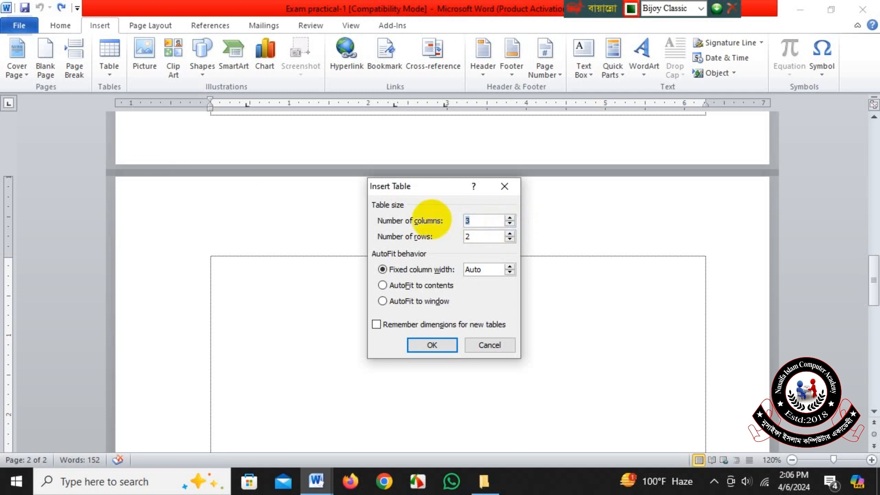
{"action": "left_click", "coordinate": [452, 236]}
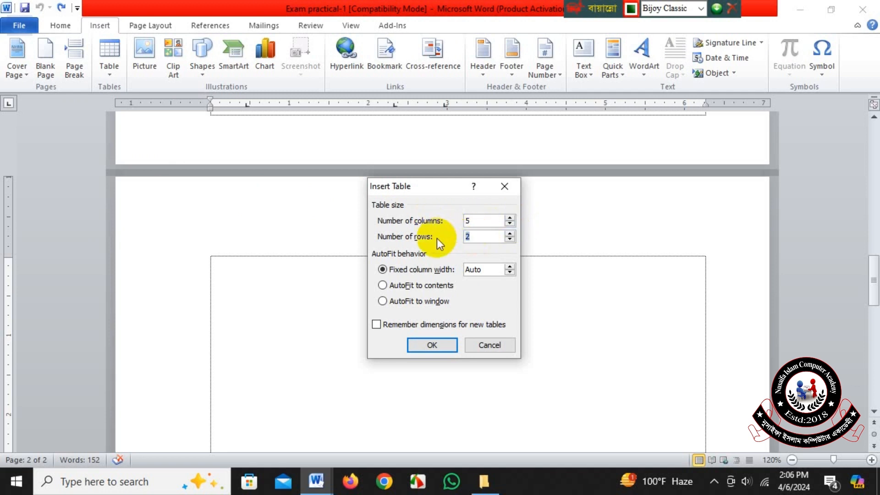
{"action": "type", "text": "4"}
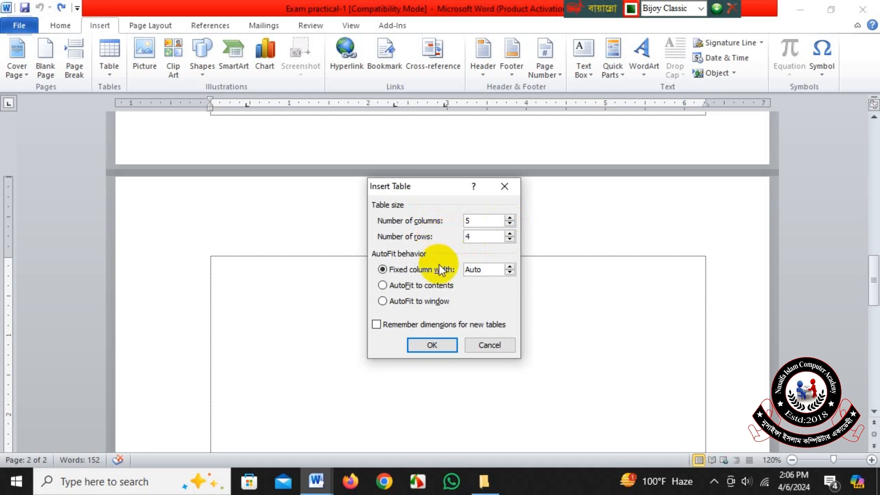
{"action": "left_click", "coordinate": [439, 342]}
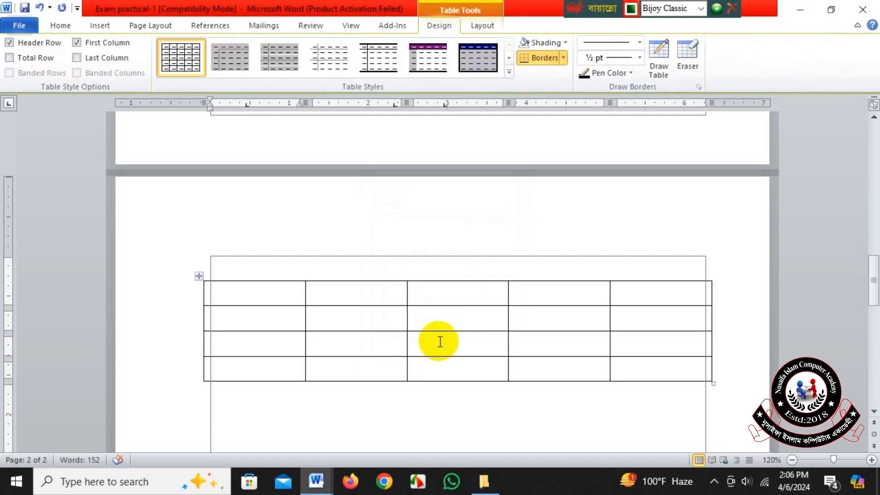
Go through the cells along the new table's first row and first column, and undo the table insertion
{"action": "left_click", "coordinate": [255, 302]}
{"action": "left_click", "coordinate": [375, 304]}
{"action": "left_click", "coordinate": [448, 293]}
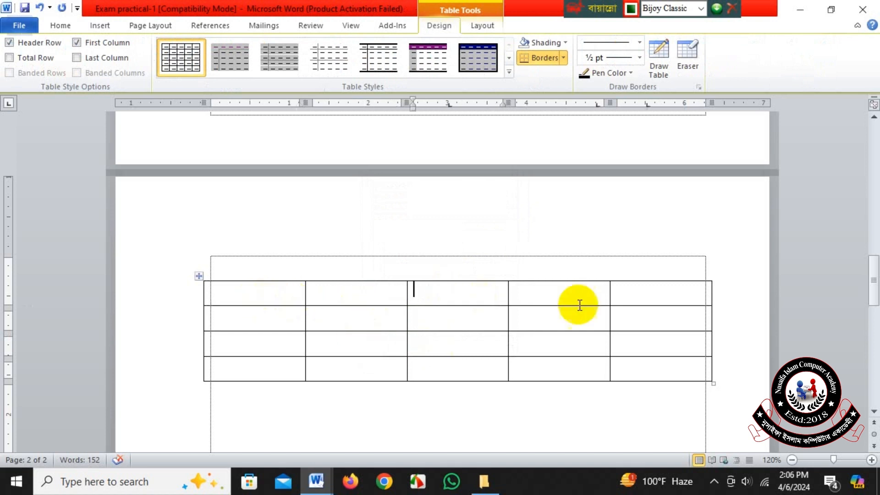
{"action": "left_click", "coordinate": [580, 305]}
{"action": "left_click", "coordinate": [674, 304]}
{"action": "left_click", "coordinate": [254, 293]}
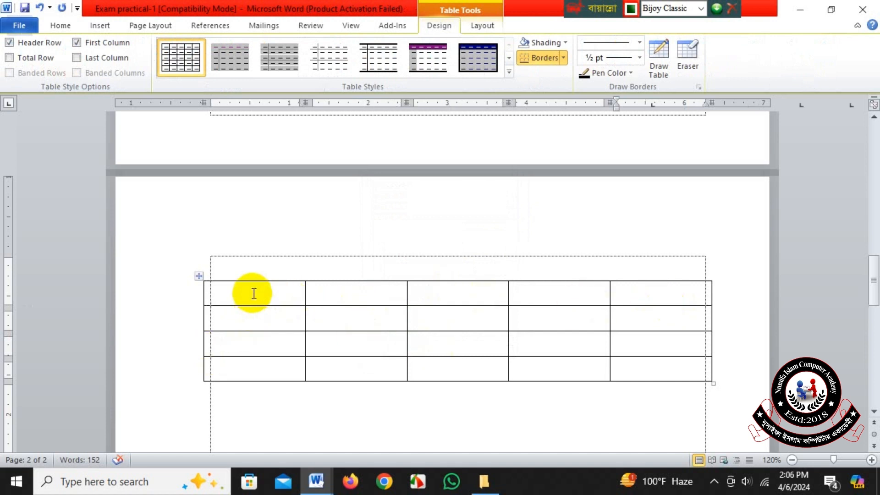
{"action": "left_click", "coordinate": [258, 318]}
{"action": "left_click", "coordinate": [258, 343]}
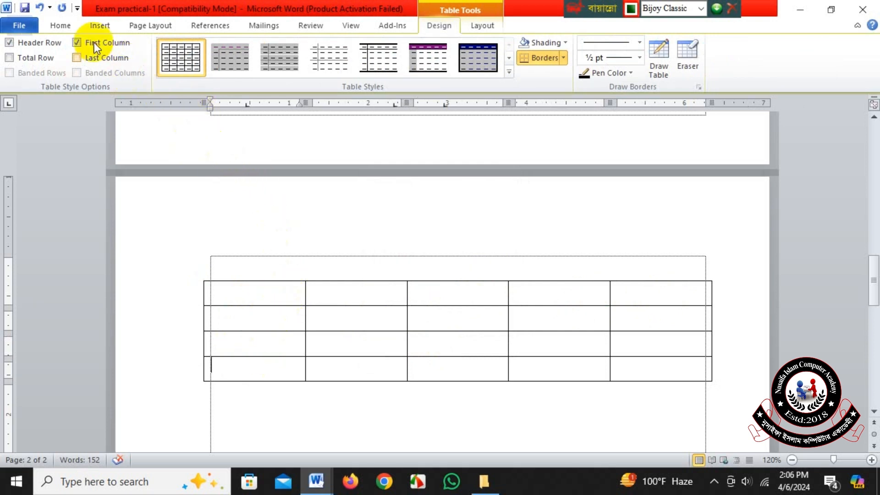
{"action": "left_click", "coordinate": [40, 7]}
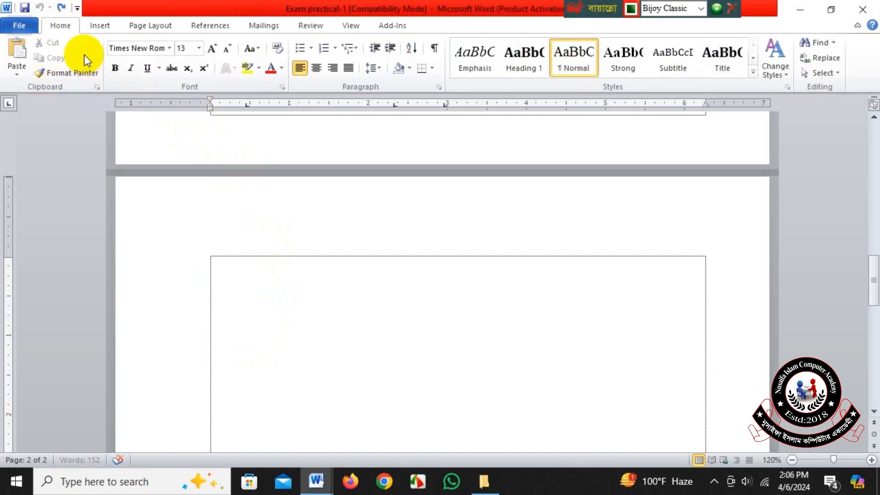
Draw the outer border of a table by hand with Draw Table across the full text width of the second page
{"action": "left_click", "coordinate": [100, 25]}
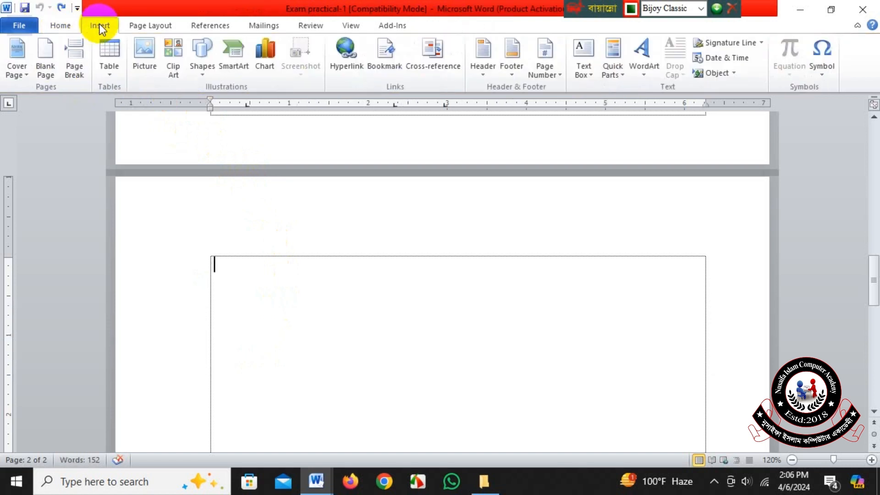
{"action": "left_click", "coordinate": [108, 74]}
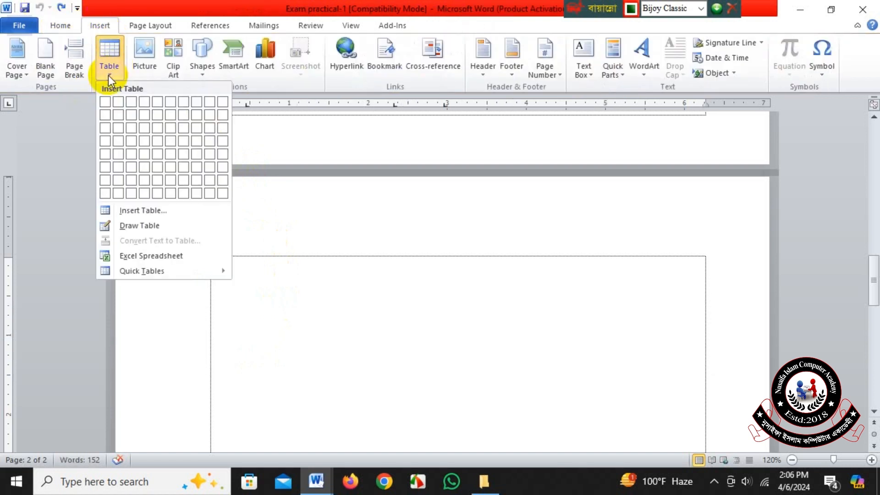
{"action": "left_click", "coordinate": [153, 227]}
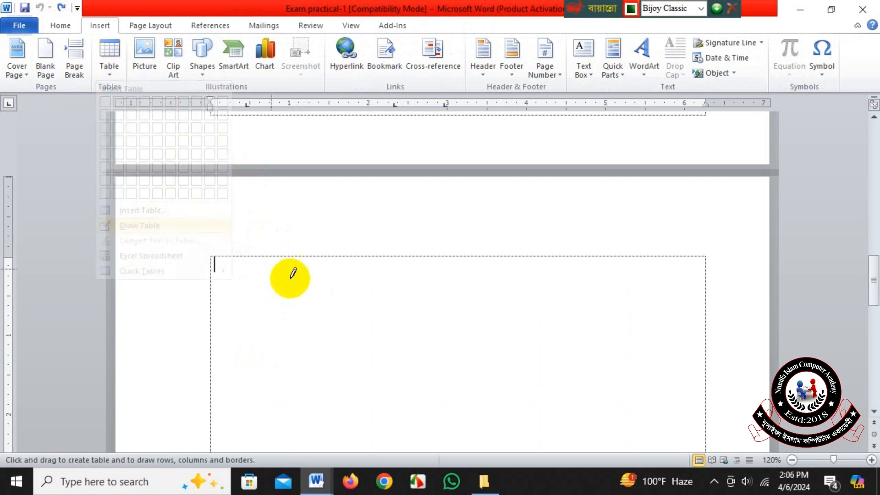
{"action": "scroll", "coordinate": [290, 277], "scroll_direction": "down", "scroll_amount": 2}
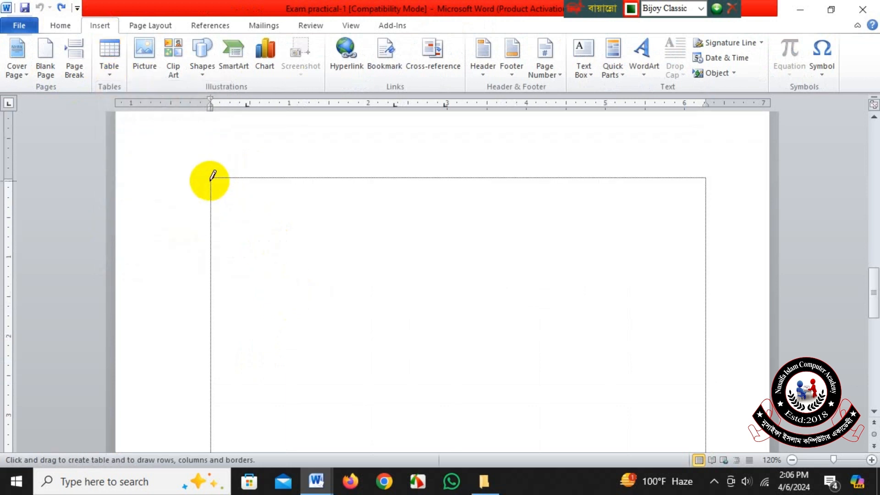
{"action": "mouse_move", "coordinate": [211, 180]}
{"action": "left_mouse_down"}
{"action": "mouse_move", "coordinate": [373, 228]}
{"action": "mouse_move", "coordinate": [706, 289]}
{"action": "left_mouse_up"}
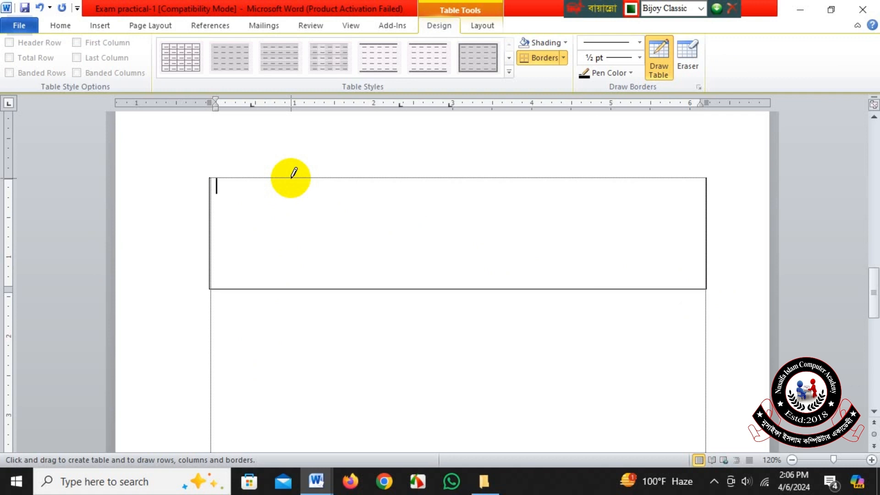
Draw four vertical lines inside the table to divide it into five columns, undoing the stray box drawn in the third column
{"action": "left_click_drag", "start_coordinate": [291, 178], "coordinate": [290, 287]}
{"action": "left_click_drag", "start_coordinate": [389, 178], "coordinate": [387, 288]}
{"action": "left_click_drag", "start_coordinate": [465, 179], "coordinate": [480, 291]}
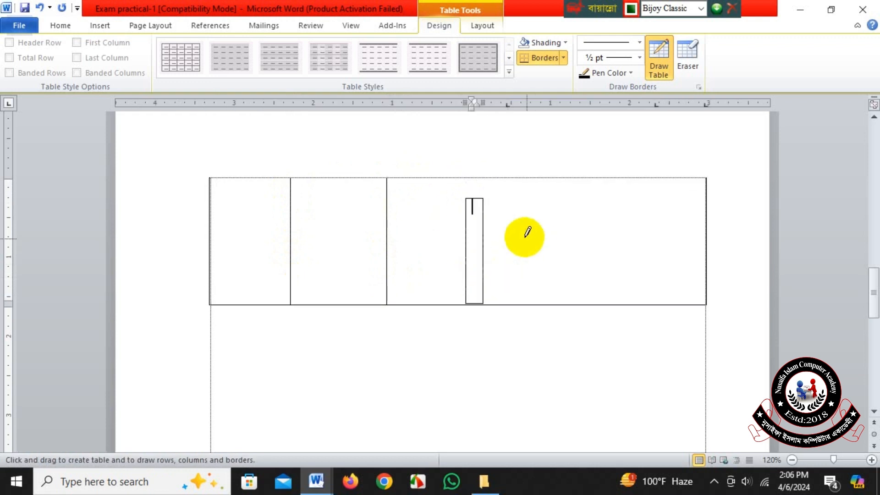
{"action": "key", "text": "ctrl+z"}
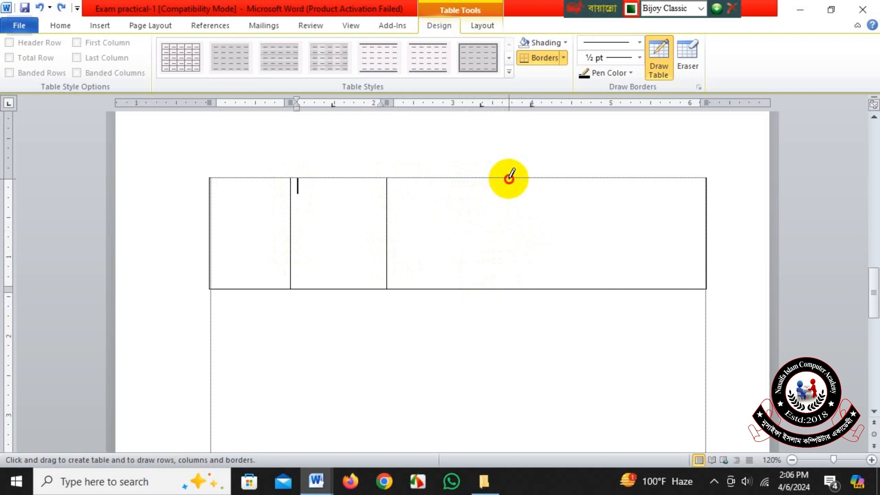
{"action": "left_click_drag", "start_coordinate": [509, 177], "coordinate": [508, 289]}
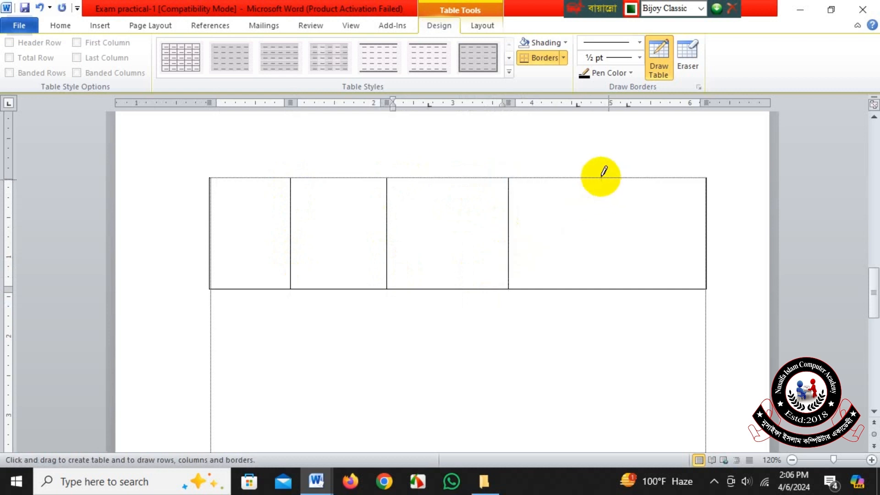
{"action": "left_click_drag", "start_coordinate": [606, 178], "coordinate": [607, 289]}
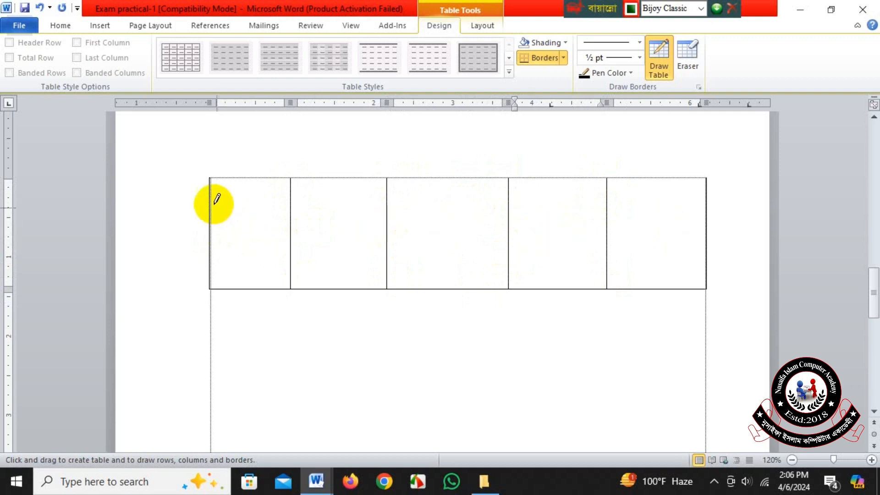
Draw three horizontal lines across the table to divide it into four rows, and stop drawing
{"action": "left_click_drag", "start_coordinate": [211, 200], "coordinate": [673, 200]}
{"action": "left_click_drag", "start_coordinate": [211, 223], "coordinate": [689, 223]}
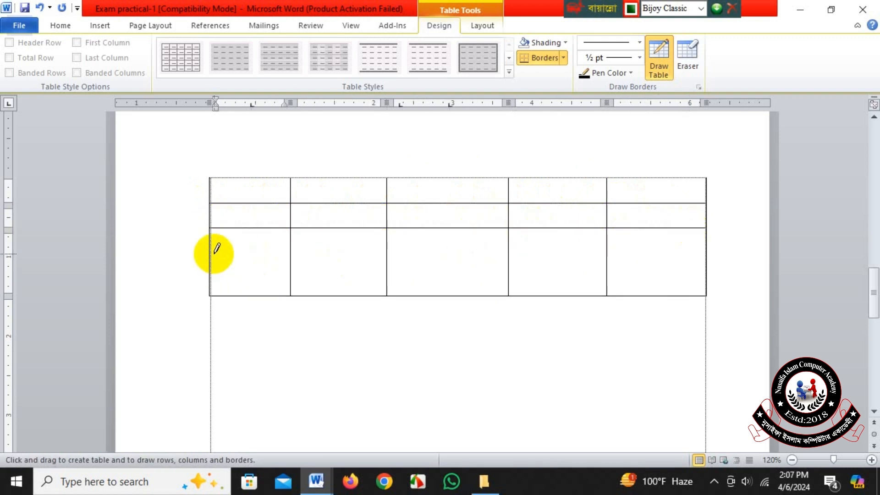
{"action": "left_click_drag", "start_coordinate": [211, 257], "coordinate": [681, 255]}
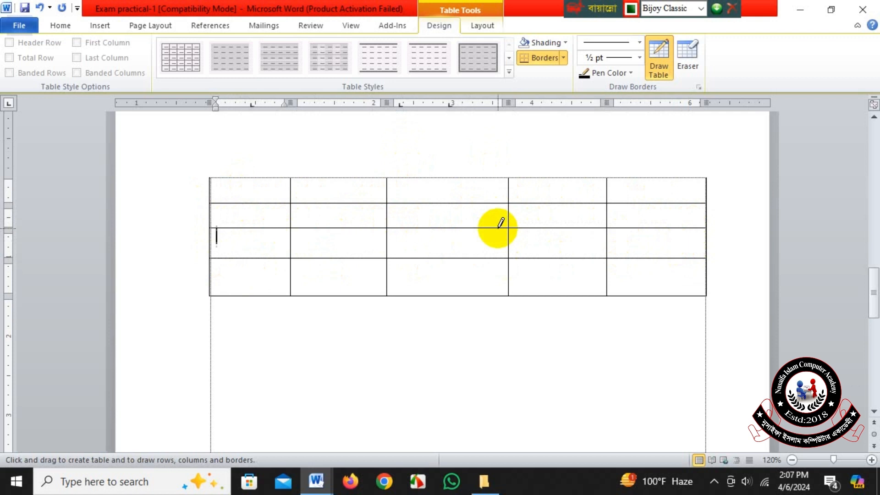
{"action": "left_click", "coordinate": [659, 59]}
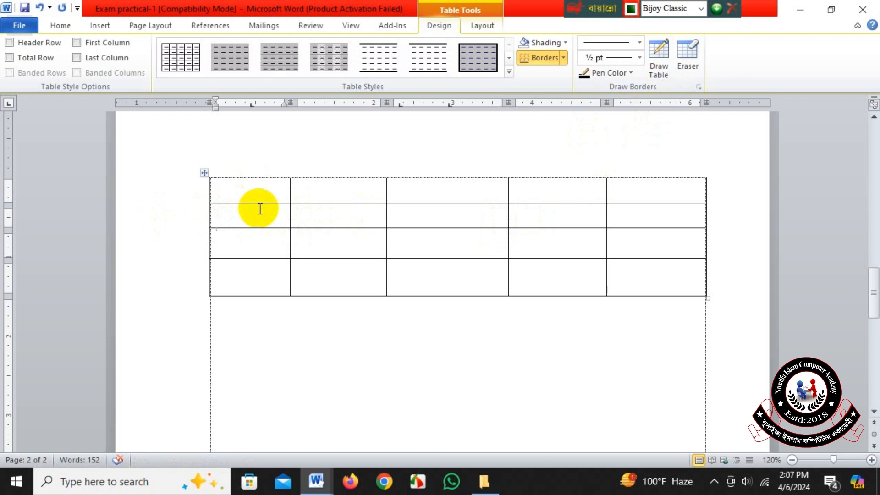
Select the whole hand-drawn table and cut it from the page
{"action": "left_click", "coordinate": [205, 174]}
{"action": "right_click", "coordinate": [207, 172]}
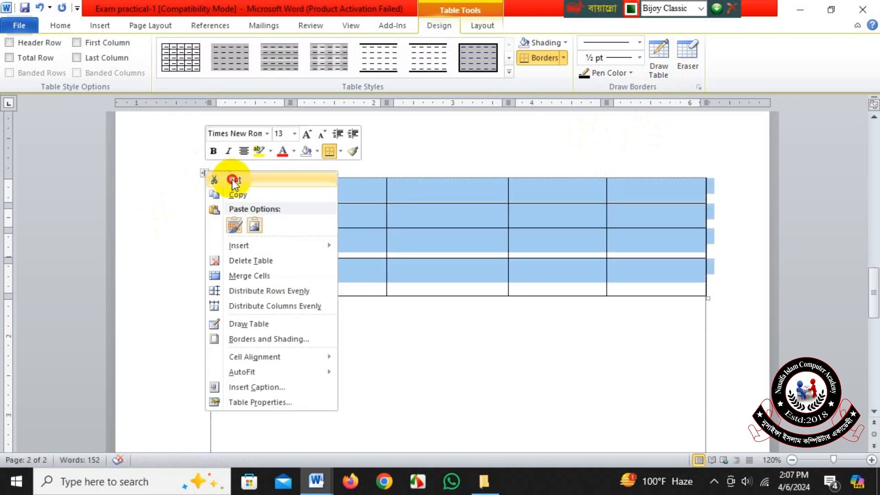
{"action": "left_click", "coordinate": [231, 177]}
Insert a table of 5 columns and 4 rows on the second page through the Insert Table dialog
{"action": "left_click", "coordinate": [104, 28]}
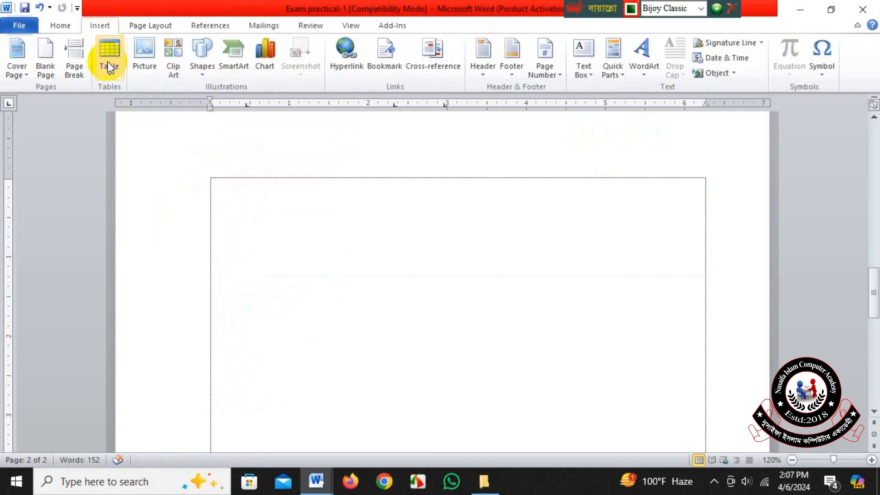
{"action": "left_click", "coordinate": [112, 78]}
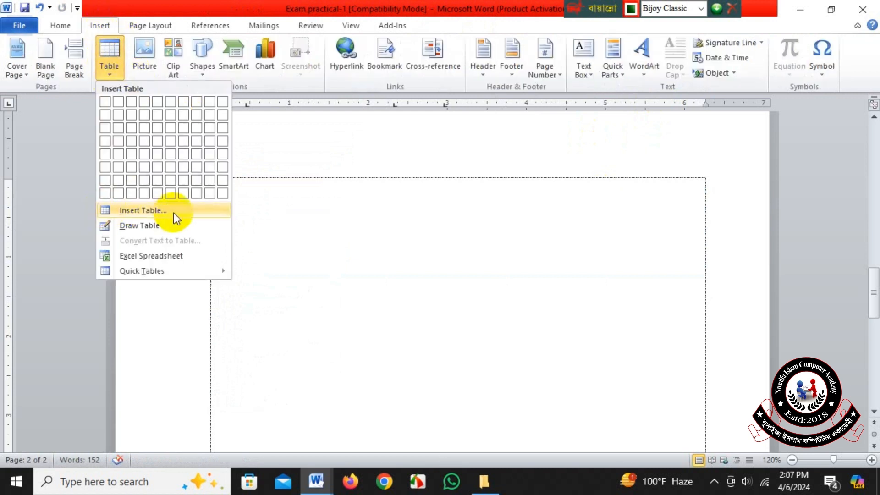
{"action": "left_click", "coordinate": [142, 210]}
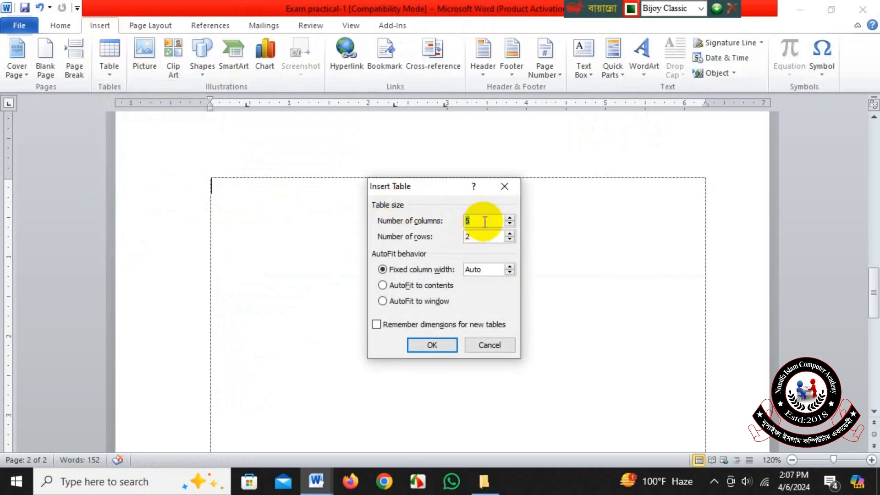
{"action": "left_click_drag", "start_coordinate": [485, 221], "coordinate": [465, 238]}
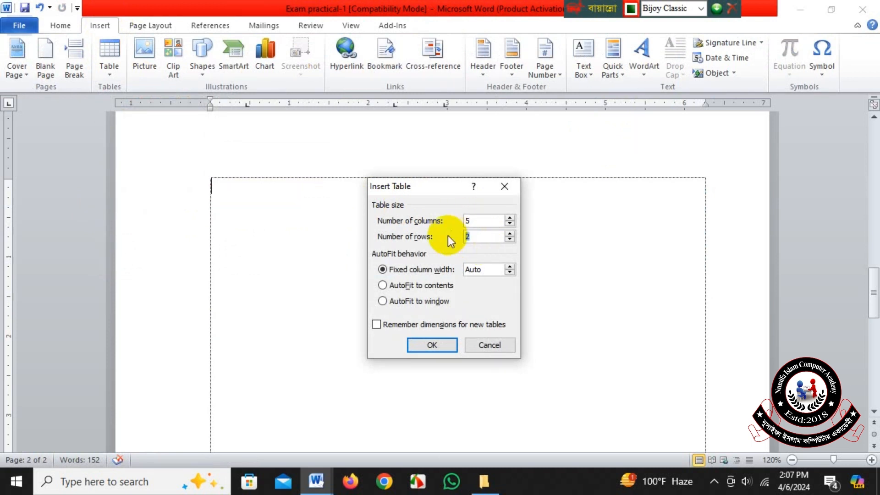
{"action": "type", "text": "4"}
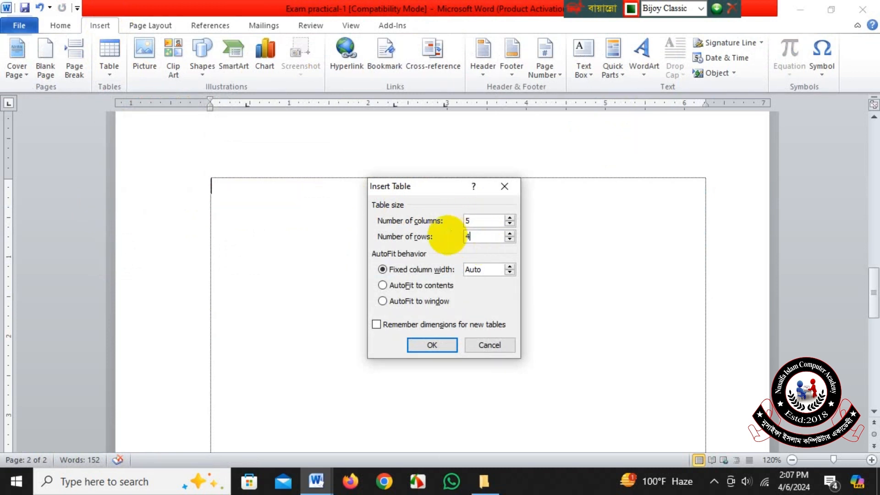
{"action": "left_click", "coordinate": [439, 343]}
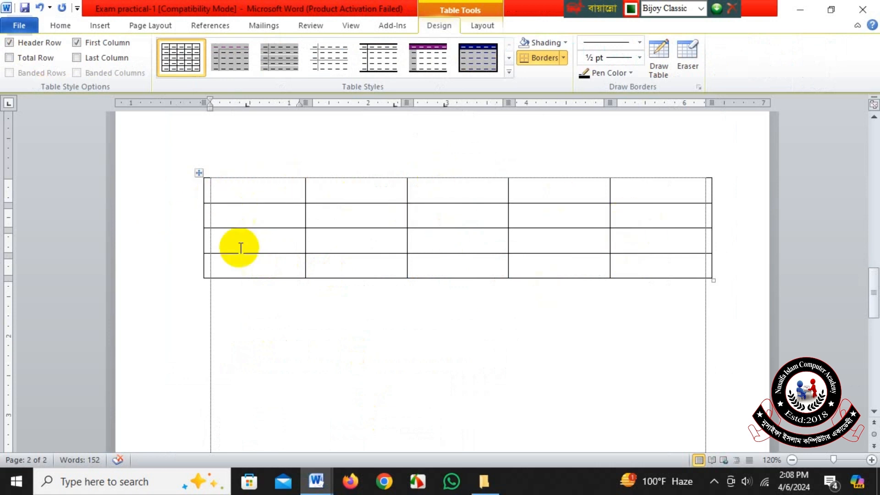
Read exercise 5 on automatic table design in the Ms Word-New 2024 document's Lesson-1, and return to the Exam practical-1 document
{"action": "left_click", "coordinate": [317, 481]}
{"action": "left_click", "coordinate": [301, 458]}
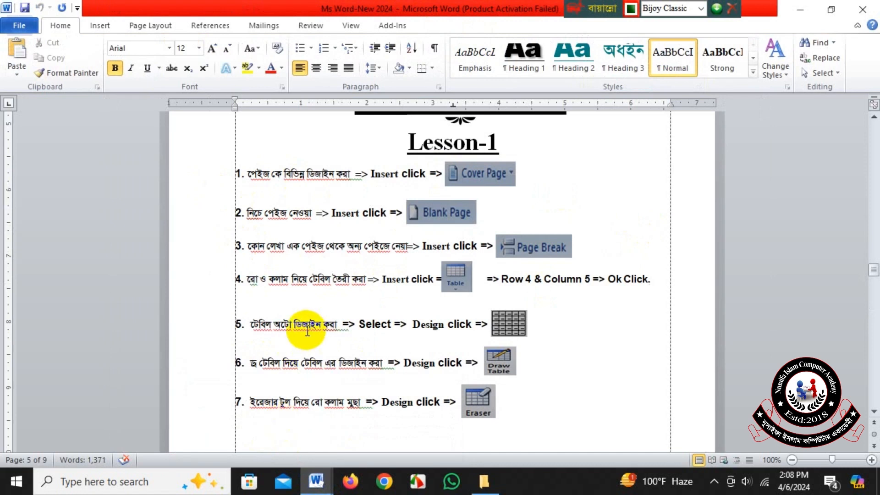
{"action": "left_click_drag", "start_coordinate": [251, 325], "coordinate": [330, 327]}
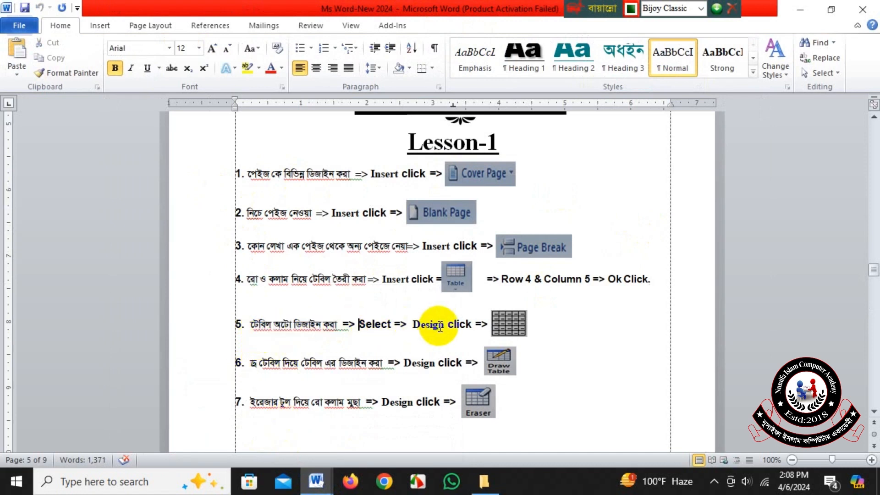
{"action": "left_click_drag", "start_coordinate": [413, 326], "coordinate": [499, 329]}
{"action": "left_click", "coordinate": [504, 328]}
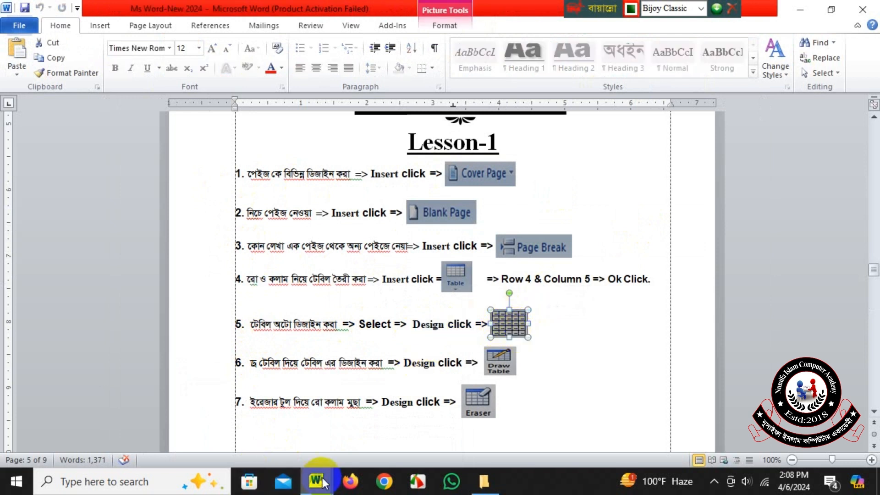
{"action": "mouse_move", "coordinate": [316, 479]}
{"action": "left_click", "coordinate": [400, 439]}
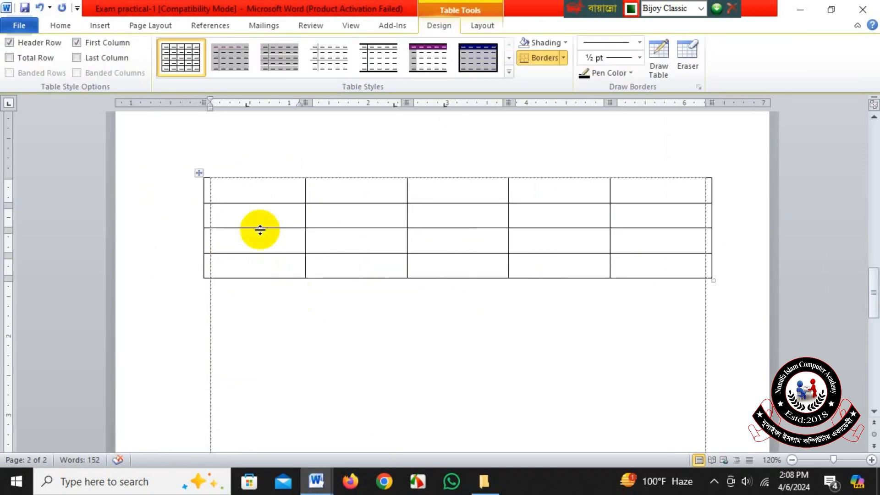
Place the cursor in the new table and apply the built-in dark grey table style with banded rows
{"action": "left_click", "coordinate": [373, 360]}
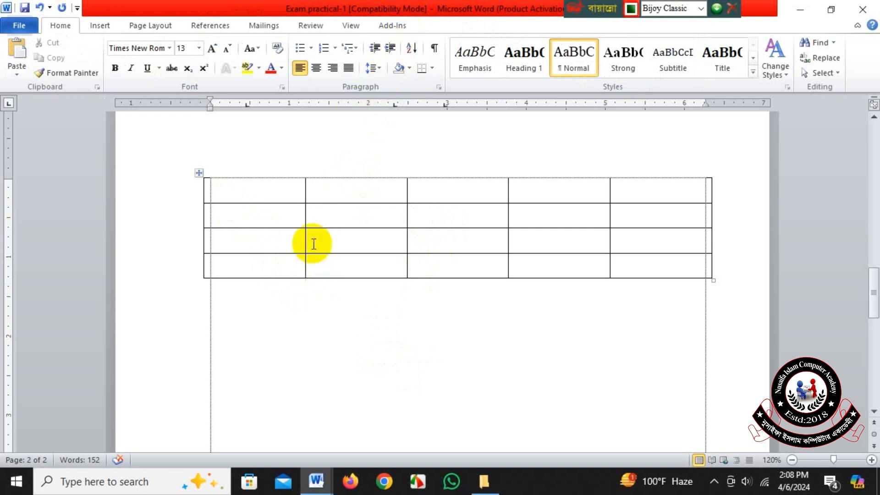
{"action": "left_click", "coordinate": [310, 220]}
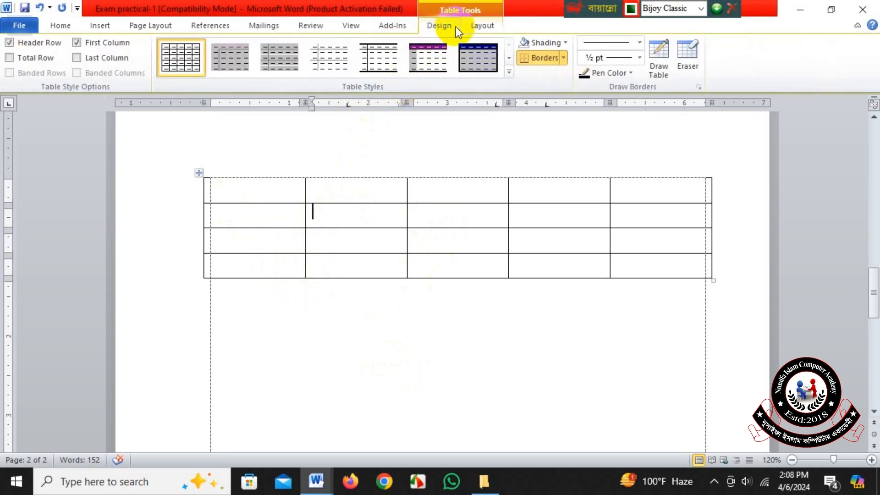
{"action": "left_click", "coordinate": [474, 25]}
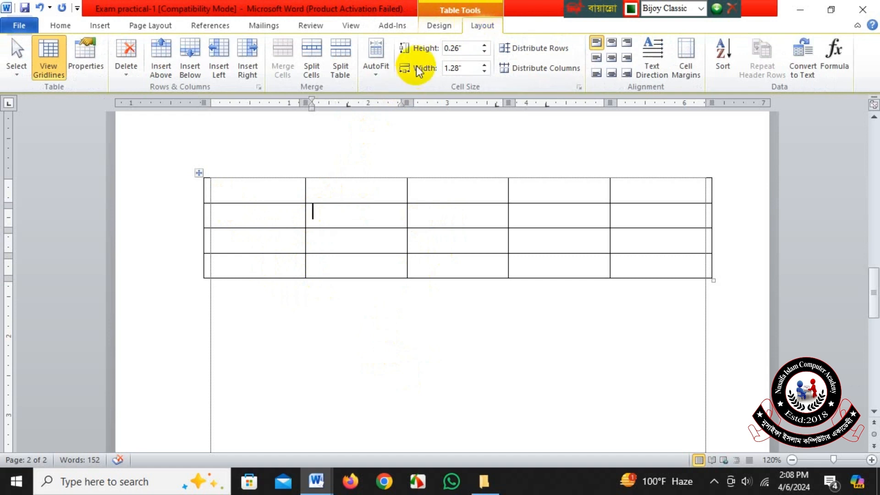
{"action": "left_click", "coordinate": [430, 29]}
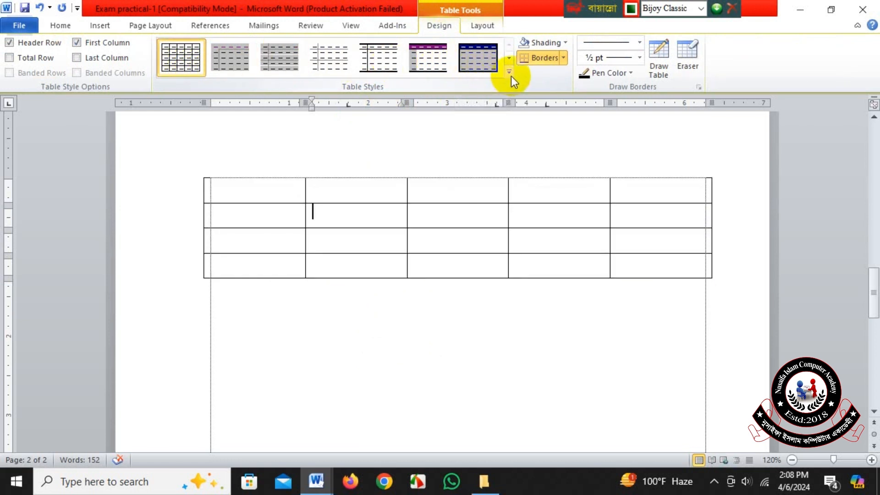
{"action": "left_click", "coordinate": [509, 73]}
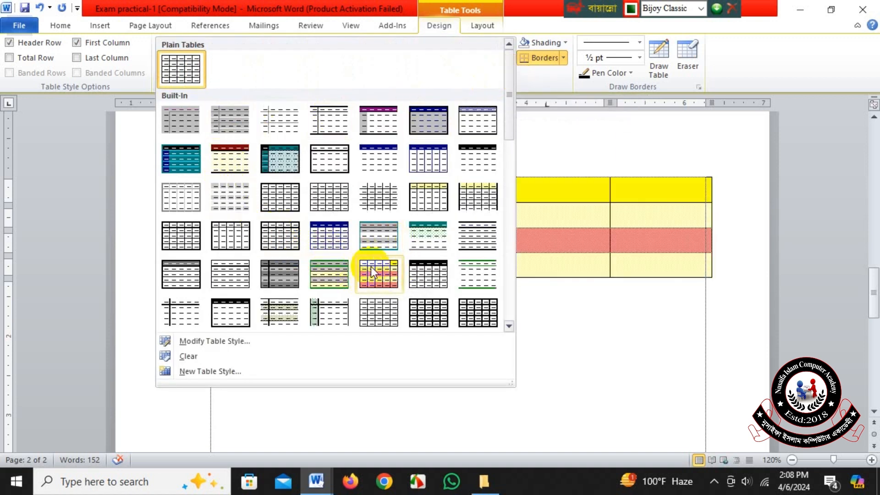
{"action": "left_click", "coordinate": [278, 276]}
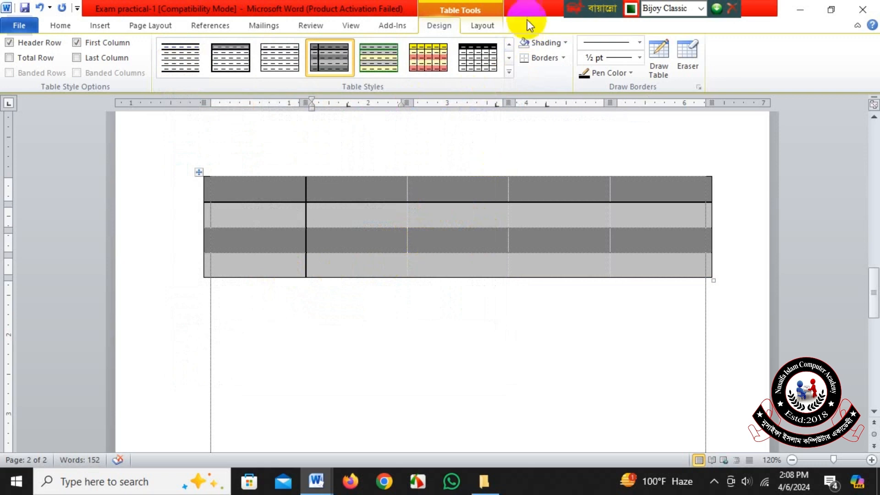
Try the built-in table style with a navy header row and grey body, and return the table to the plain grid style
{"action": "left_click", "coordinate": [509, 71]}
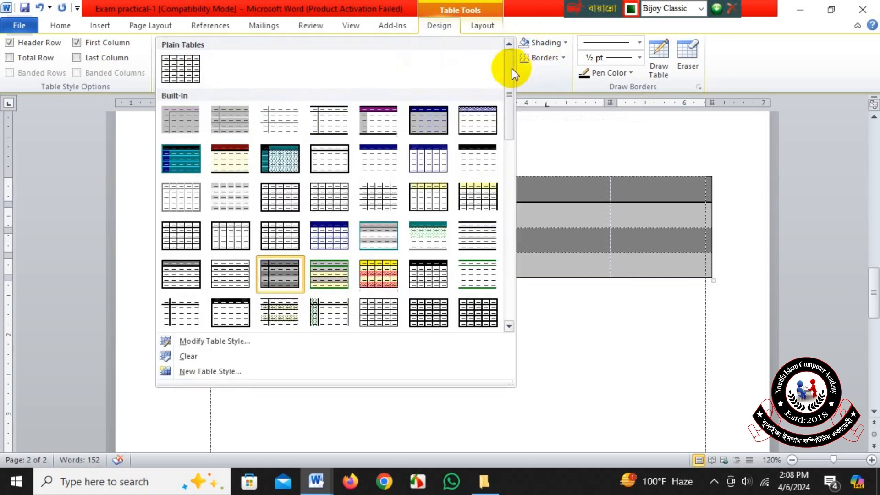
{"action": "left_click", "coordinate": [430, 130]}
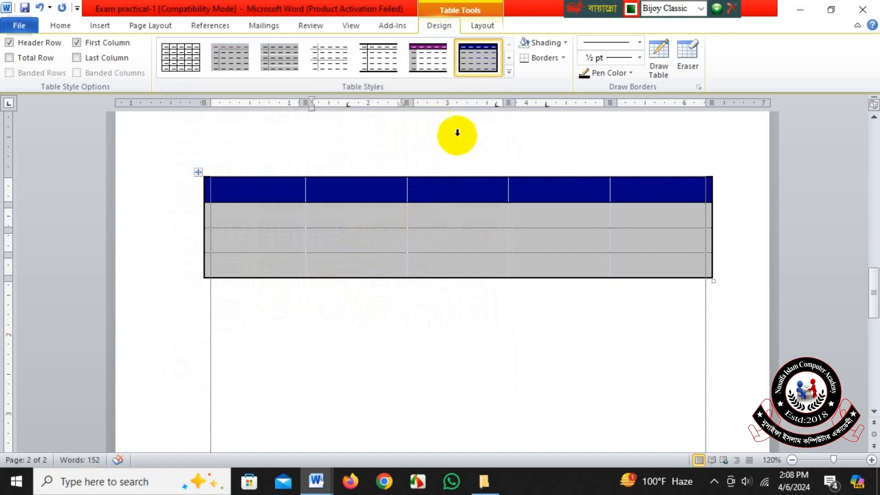
{"action": "left_click", "coordinate": [509, 72]}
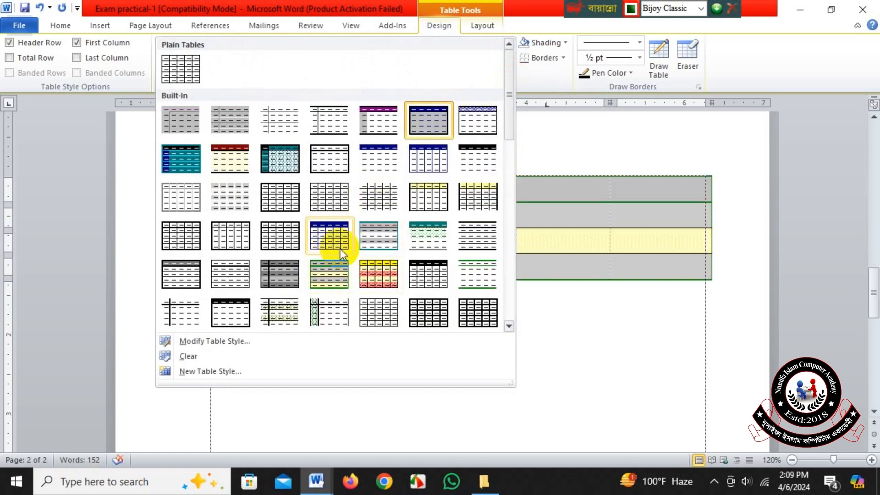
{"action": "key", "text": "Escape"}
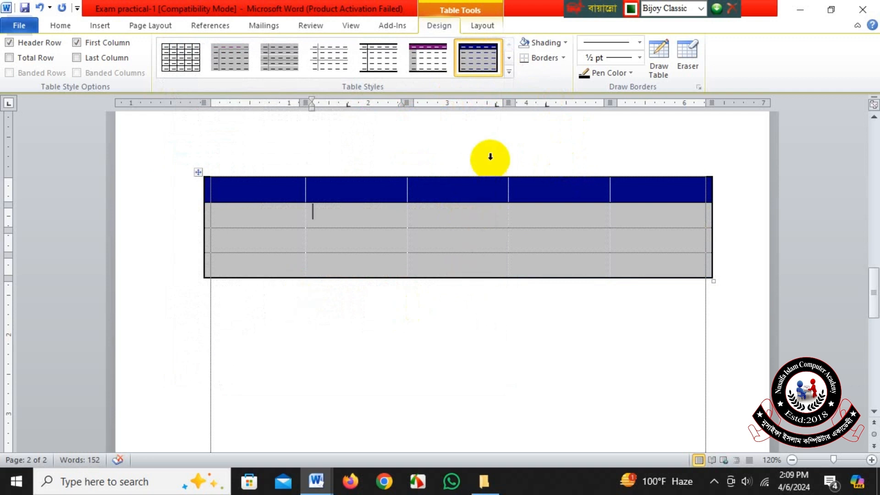
{"action": "left_click", "coordinate": [510, 72]}
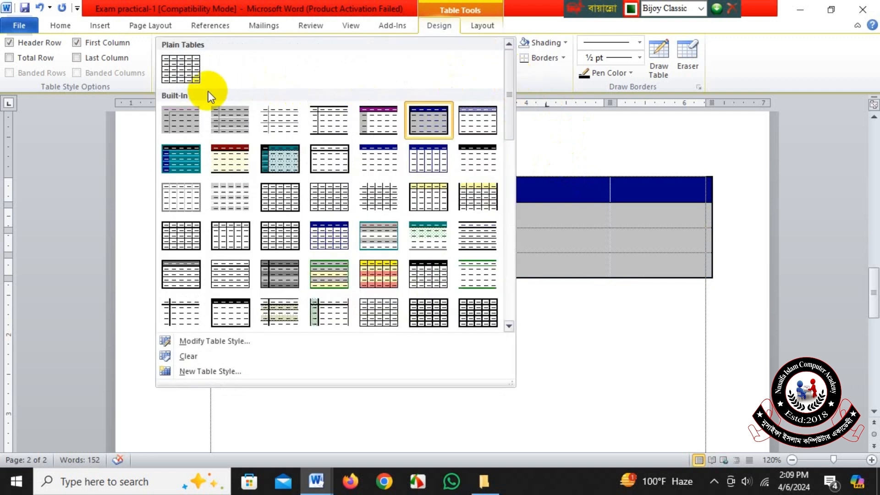
{"action": "left_click", "coordinate": [179, 66]}
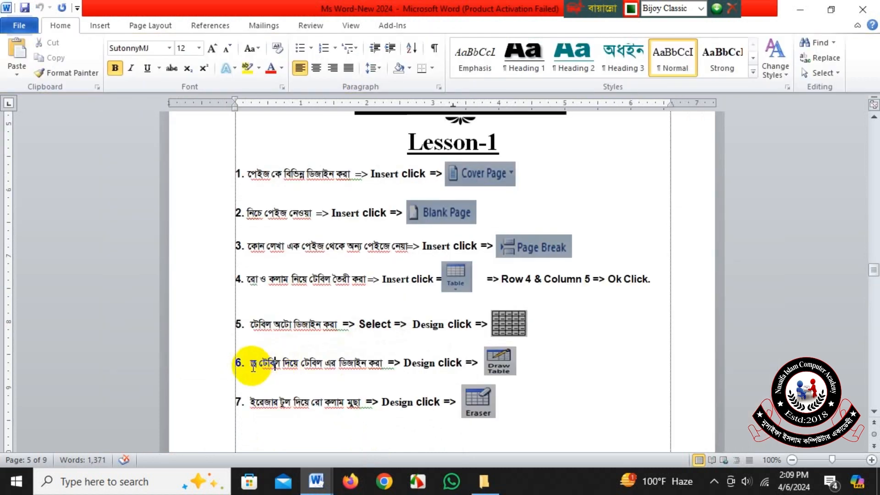
Read exercise 6 on designing a table with Draw Table in the Ms Word-New 2024 document, and return to the Exam practical-1 document
{"action": "left_click_drag", "start_coordinate": [252, 362], "coordinate": [464, 363]}
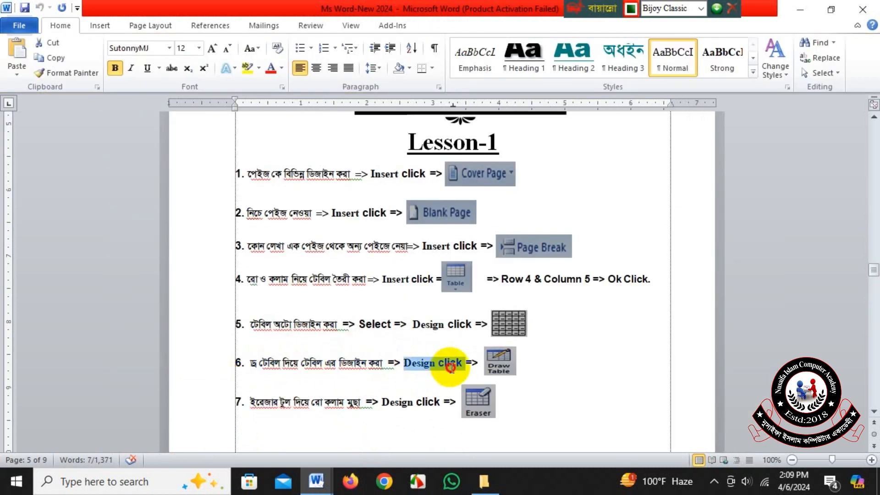
{"action": "left_click", "coordinate": [505, 375]}
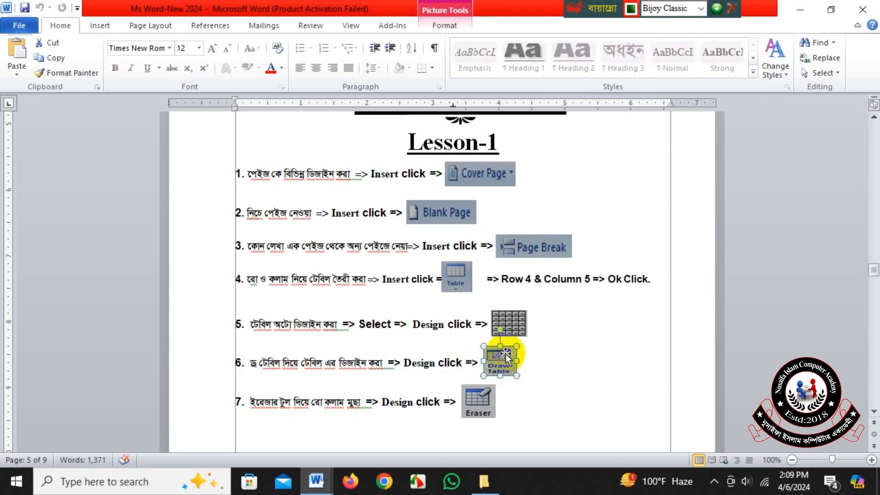
{"action": "mouse_move", "coordinate": [316, 481]}
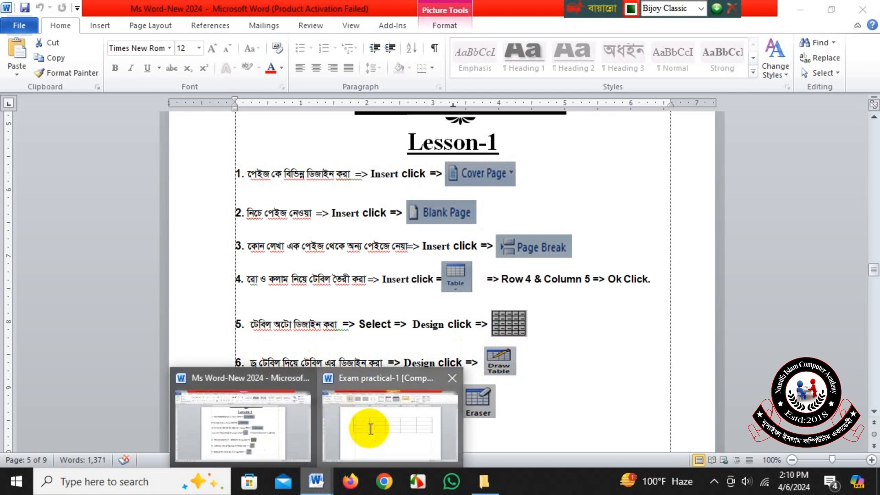
{"action": "left_click", "coordinate": [364, 426]}
Draw a ½ pt dashed line over the border between the table's first and second rows with Draw Table
{"action": "scroll", "coordinate": [393, 378], "scroll_direction": "up", "scroll_amount": 1}
{"action": "left_click", "coordinate": [407, 304]}
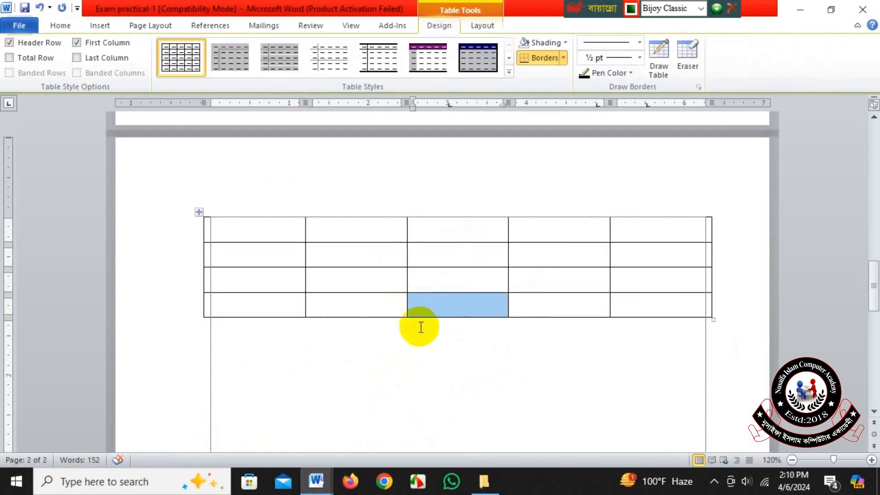
{"action": "left_click", "coordinate": [424, 362]}
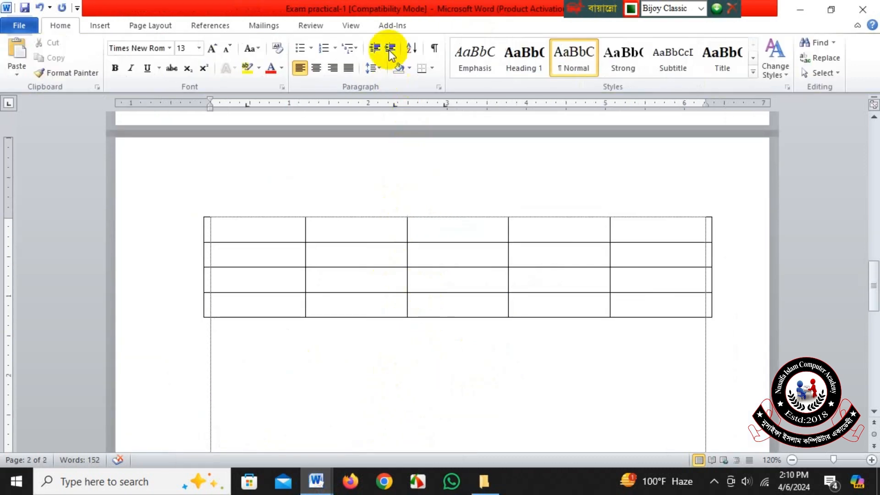
{"action": "left_click", "coordinate": [451, 252]}
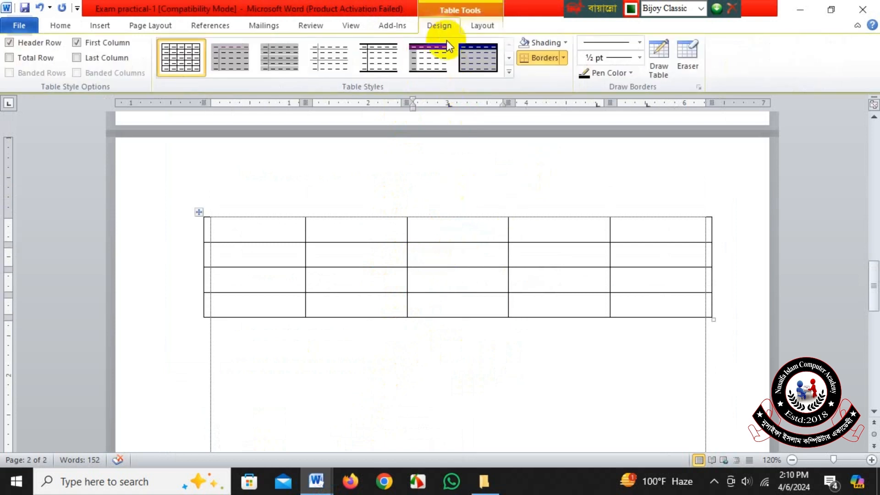
{"action": "left_click", "coordinate": [661, 74]}
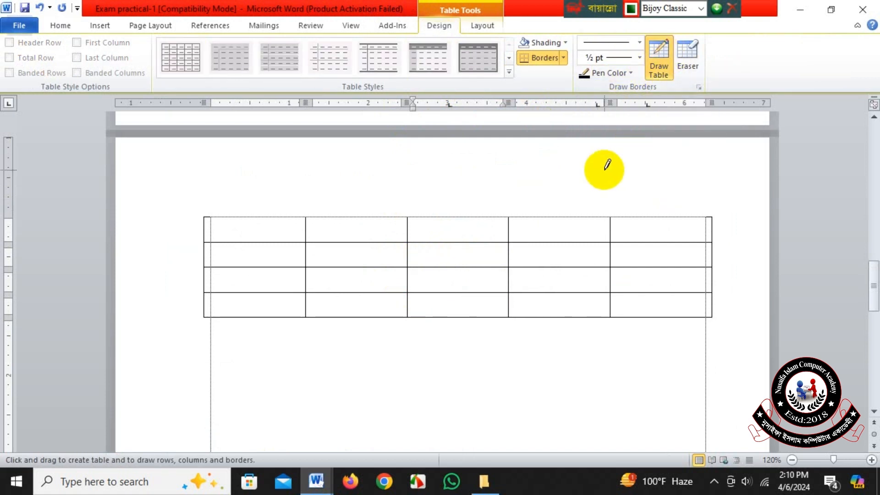
{"action": "left_click", "coordinate": [638, 43]}
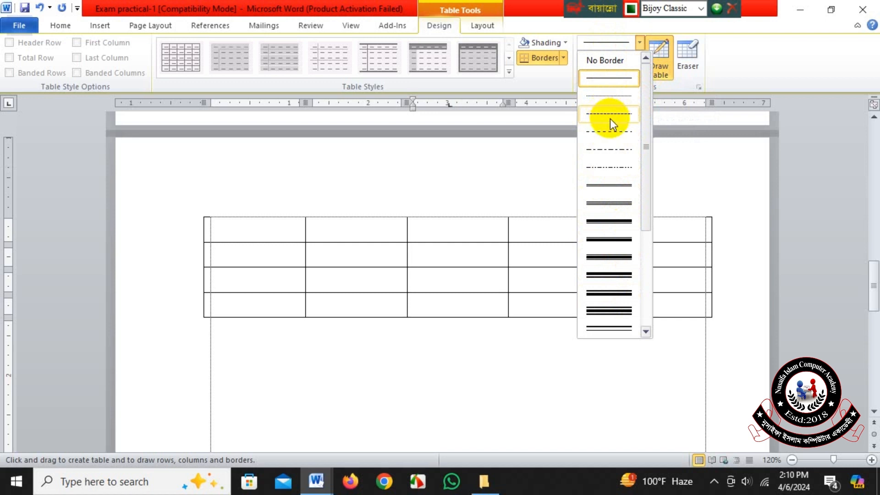
{"action": "left_click", "coordinate": [608, 133]}
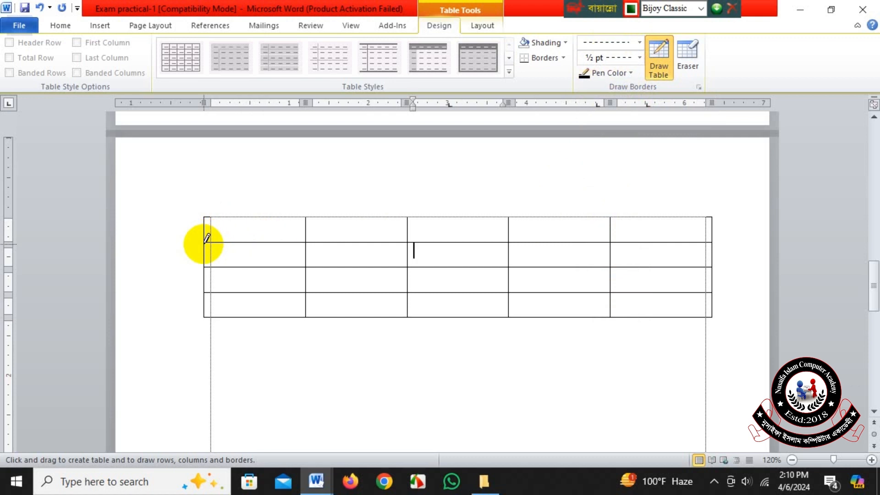
{"action": "left_click_drag", "start_coordinate": [205, 240], "coordinate": [708, 248]}
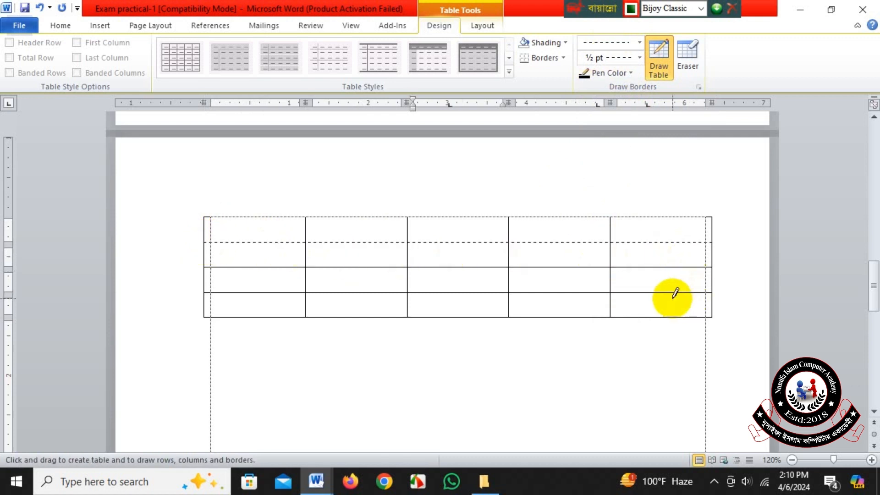
Draw a ½ pt double line over the border between the table's second and third rows
{"action": "left_click", "coordinate": [640, 42]}
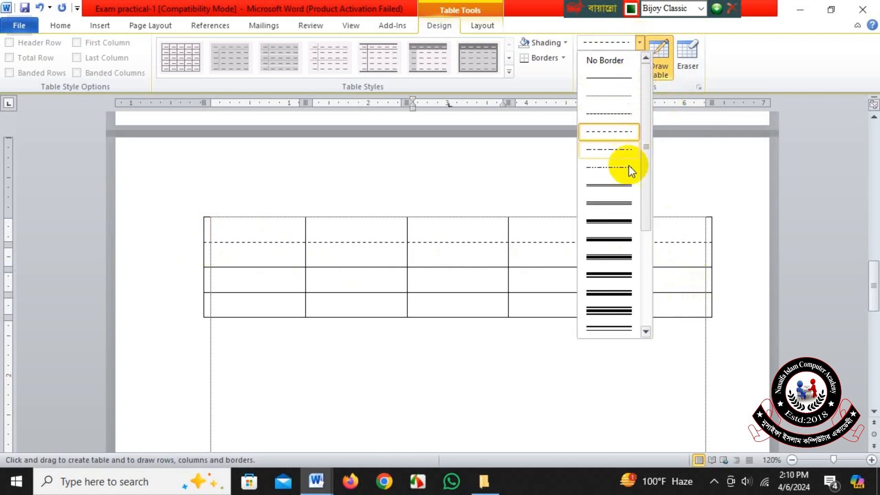
{"action": "left_click", "coordinate": [615, 185]}
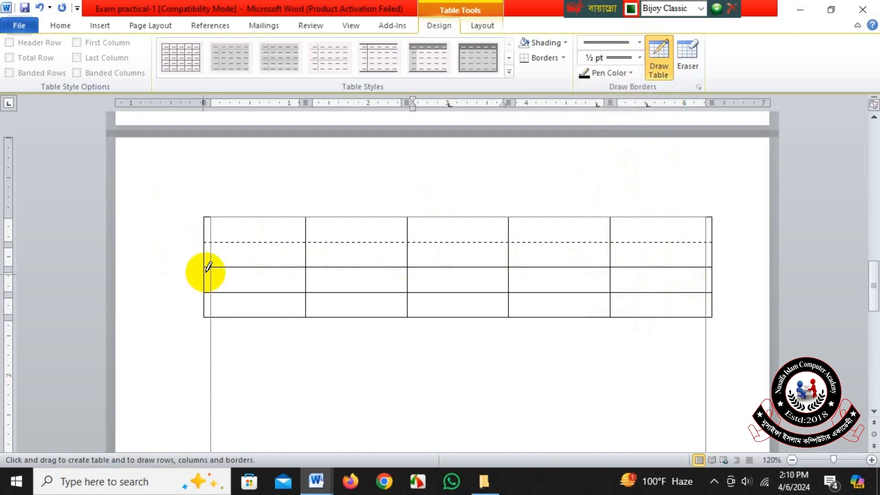
{"action": "left_click_drag", "start_coordinate": [216, 267], "coordinate": [655, 266]}
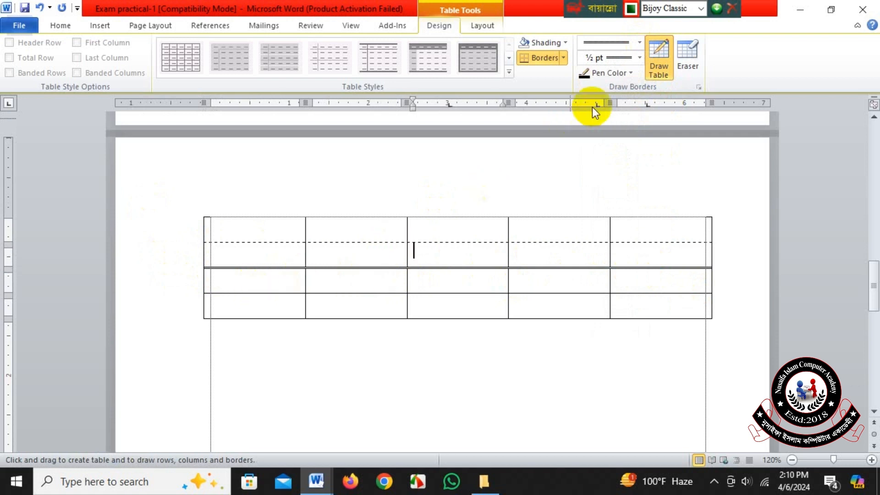
Draw a 3 pt thin-thick border around all four sides of the table's last row
{"action": "left_click", "coordinate": [639, 42]}
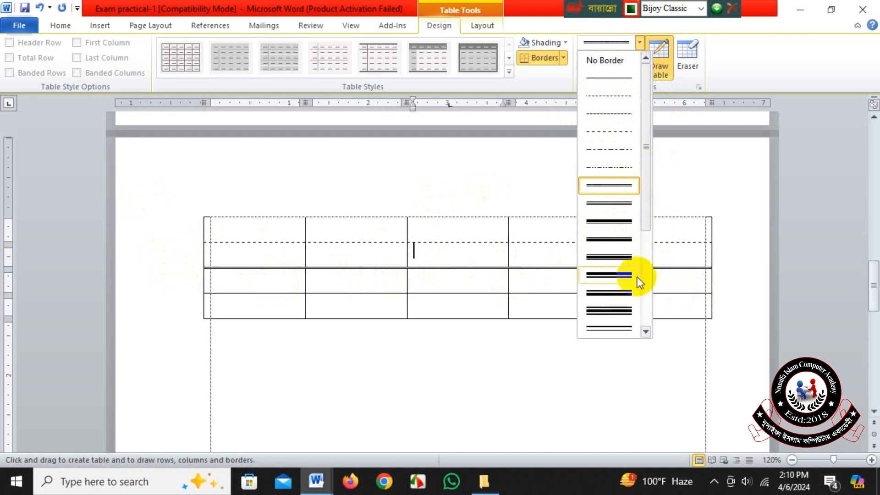
{"action": "left_click", "coordinate": [608, 293]}
{"action": "left_click_drag", "start_coordinate": [206, 316], "coordinate": [668, 315]}
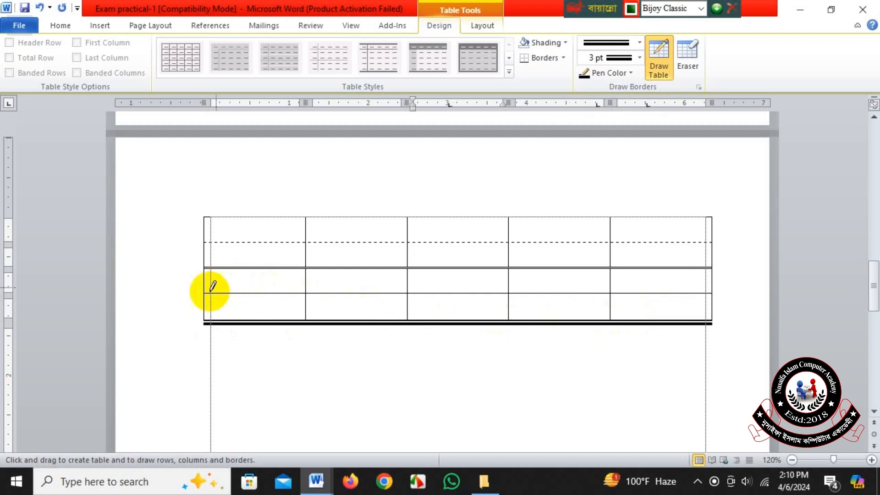
{"action": "left_click_drag", "start_coordinate": [206, 290], "coordinate": [701, 293]}
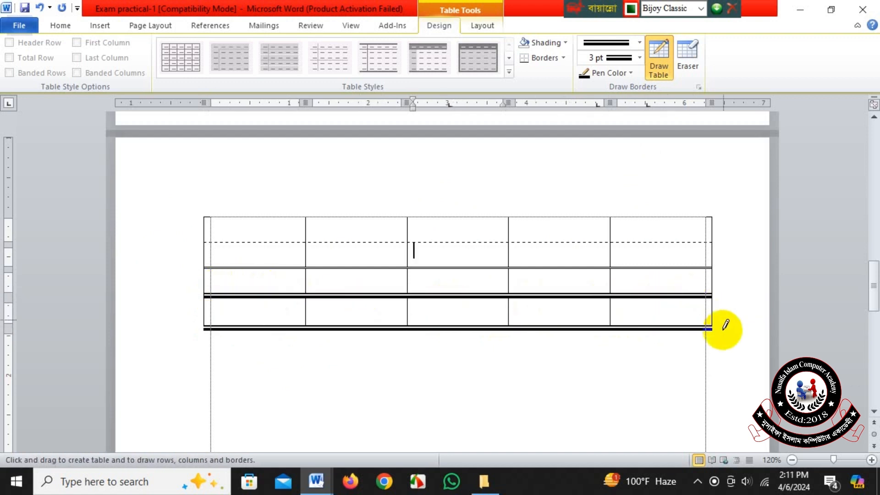
{"action": "left_click_drag", "start_coordinate": [207, 295], "coordinate": [203, 321]}
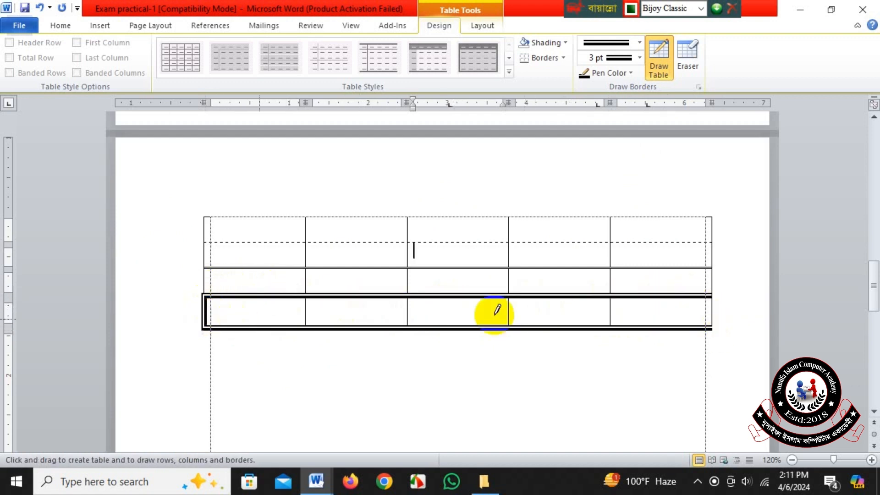
{"action": "left_click_drag", "start_coordinate": [710, 296], "coordinate": [710, 326]}
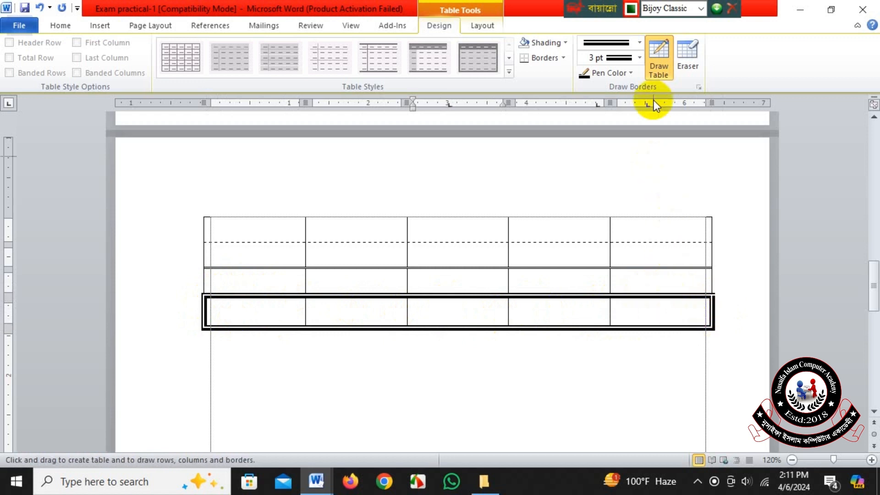
Draw a solid 2 ¼ pt line over the border between the table's second and third rows
{"action": "left_click", "coordinate": [640, 42]}
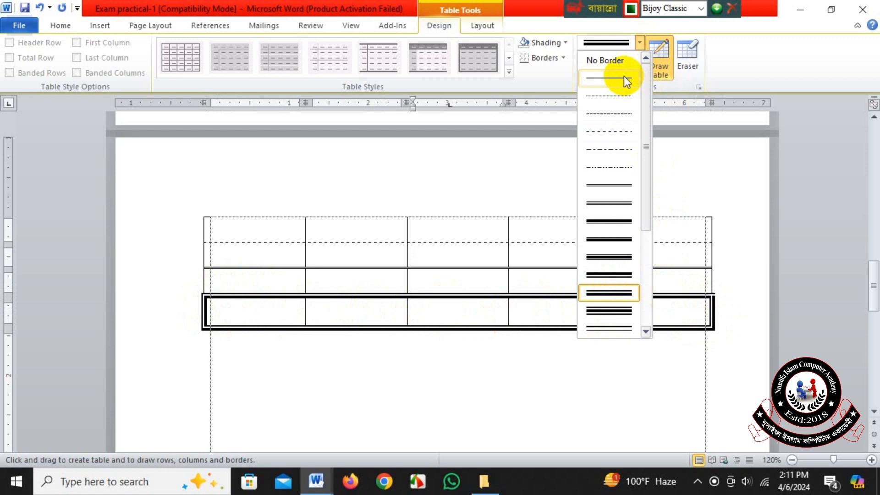
{"action": "left_click", "coordinate": [625, 78]}
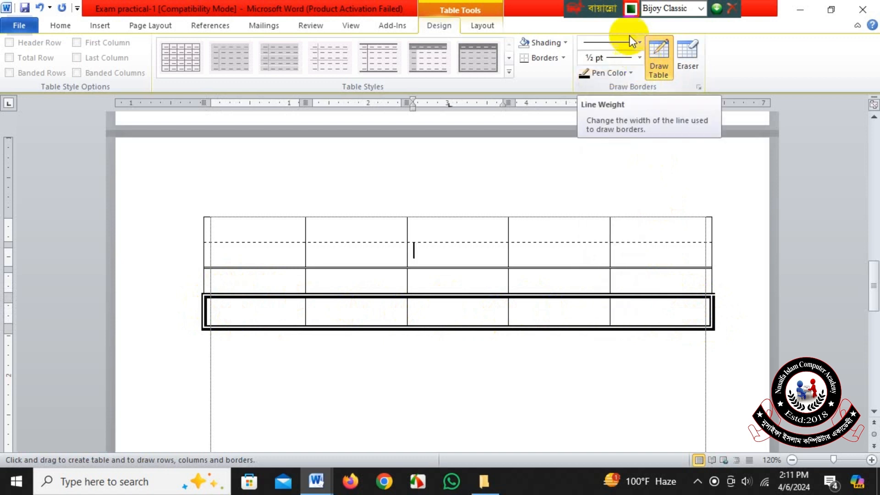
{"action": "left_click", "coordinate": [637, 58]}
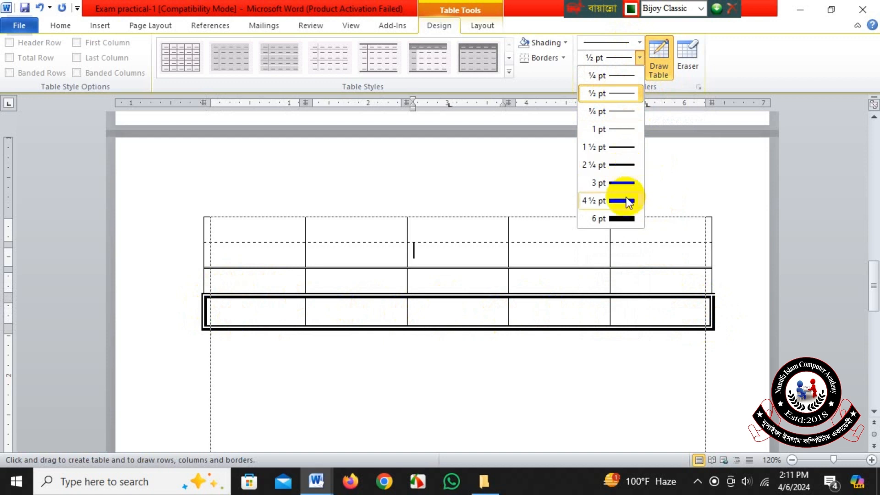
{"action": "left_click", "coordinate": [619, 165]}
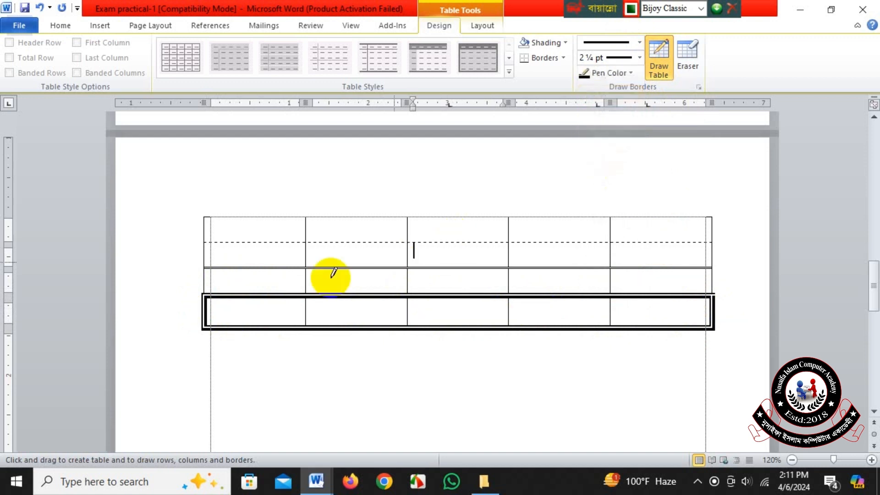
{"action": "left_click_drag", "start_coordinate": [211, 268], "coordinate": [661, 259]}
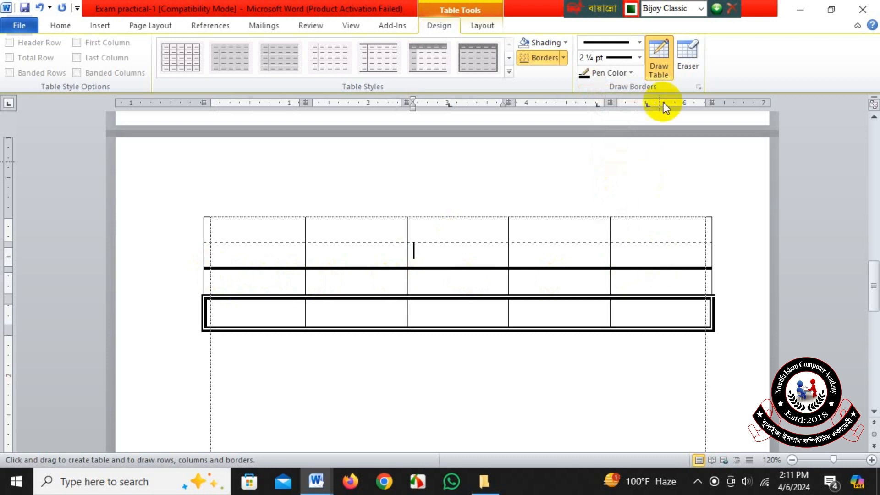
Set the border pen to the dashed line style, check the available weights and styles, and leave Draw Table mode
{"action": "left_click", "coordinate": [639, 43]}
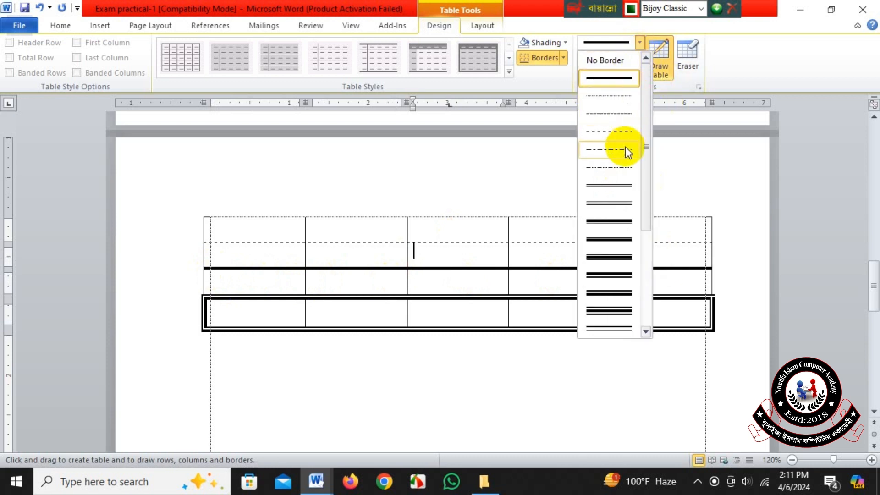
{"action": "left_click", "coordinate": [615, 137]}
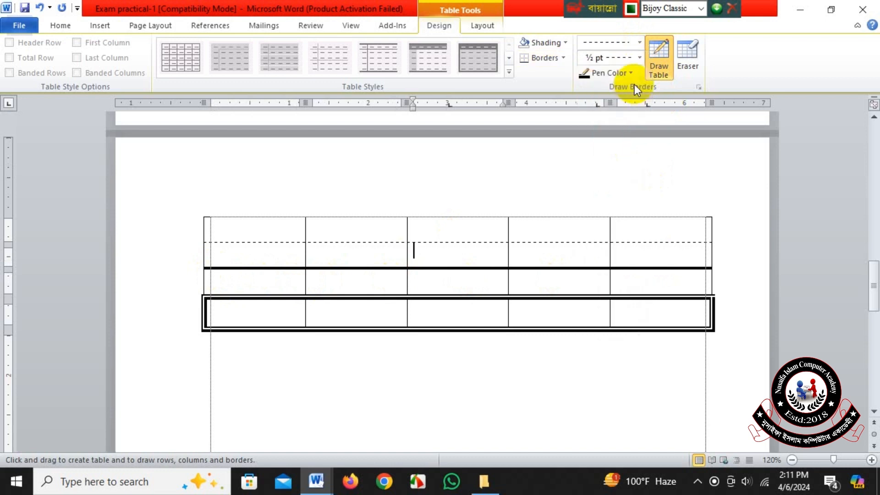
{"action": "left_click", "coordinate": [640, 58]}
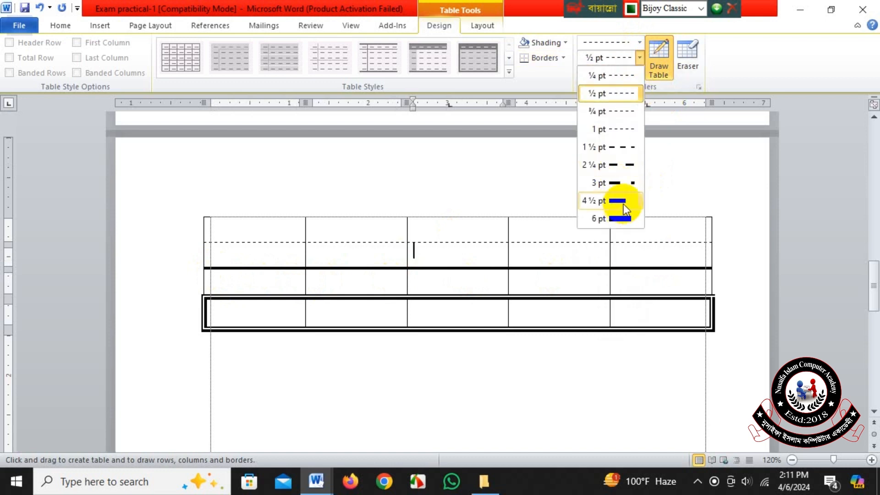
{"action": "left_click", "coordinate": [637, 41]}
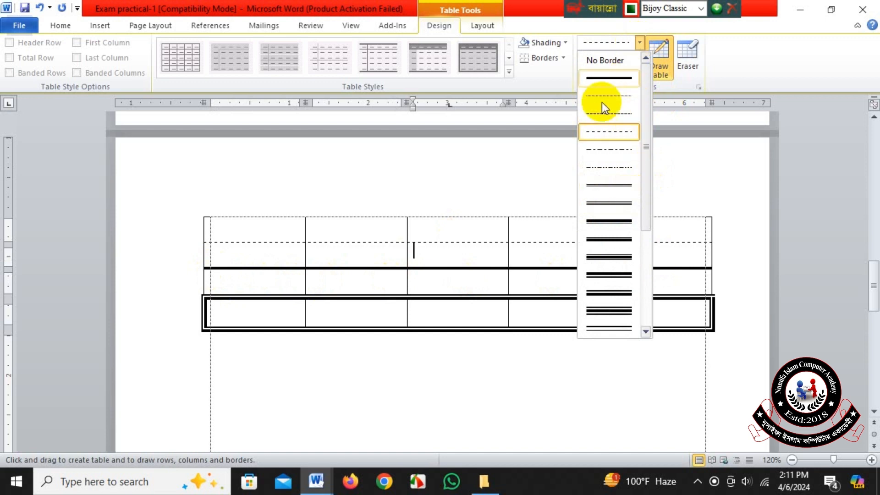
{"action": "left_click", "coordinate": [657, 73]}
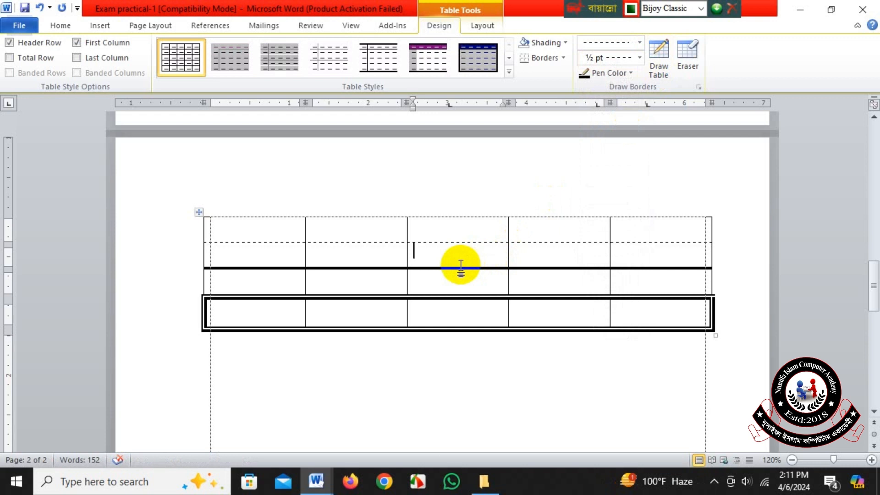
Read exercise 7 on erasing rows and columns in the Ms Word-New 2024 document, and return to the Exam practical-1 document
{"action": "mouse_move", "coordinate": [316, 481]}
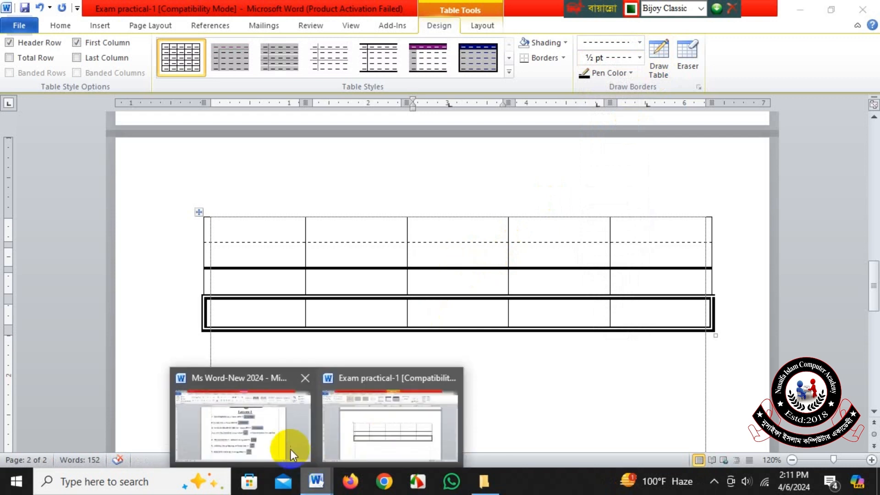
{"action": "left_click", "coordinate": [290, 449]}
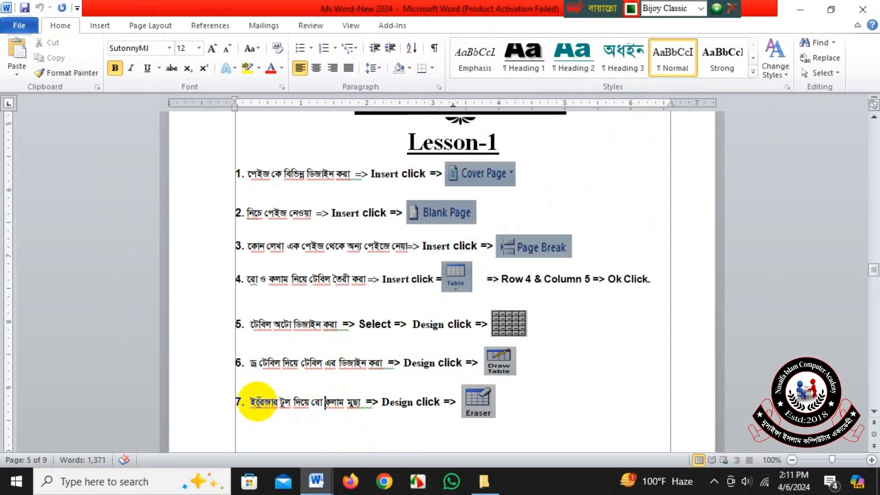
{"action": "mouse_move", "coordinate": [254, 401]}
{"action": "left_mouse_down"}
{"action": "mouse_move", "coordinate": [442, 402]}
{"action": "mouse_move", "coordinate": [484, 419]}
{"action": "left_mouse_up"}
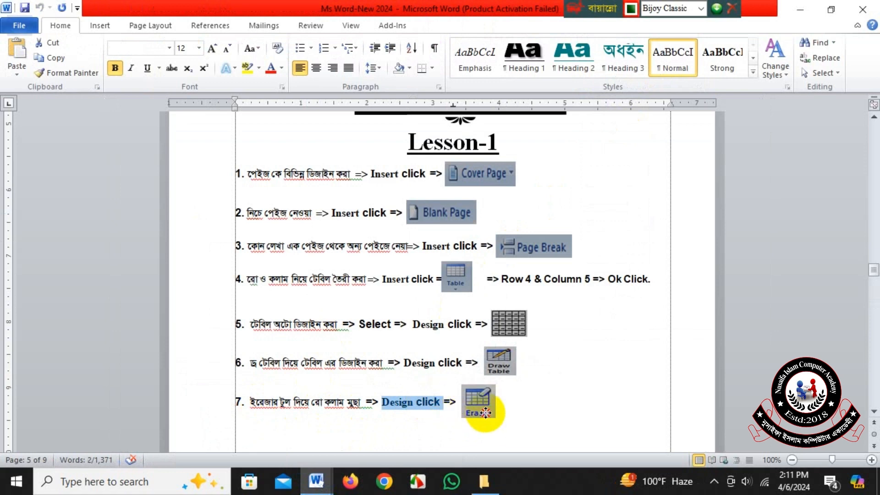
{"action": "left_click", "coordinate": [485, 412]}
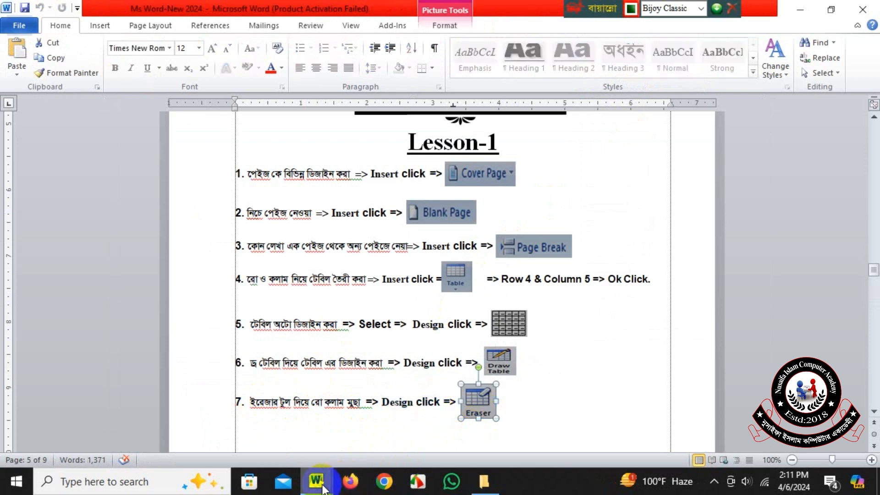
{"action": "mouse_move", "coordinate": [323, 485]}
{"action": "left_click", "coordinate": [370, 446]}
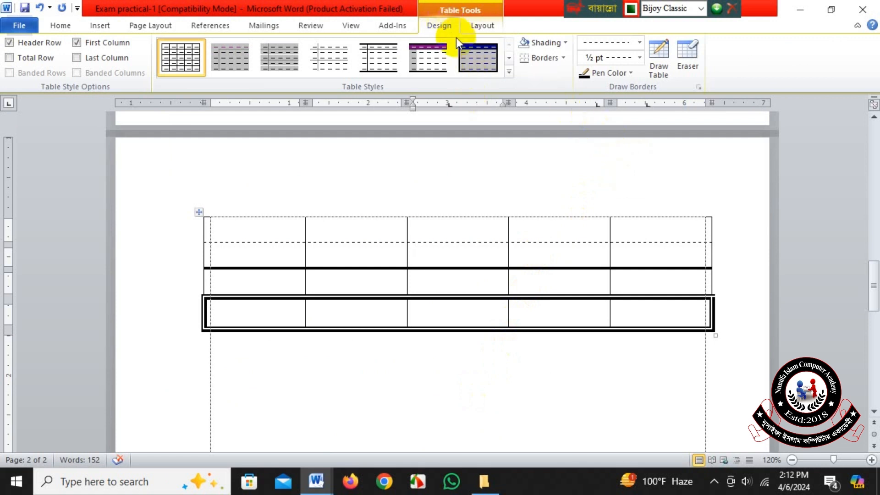
Erase all inner row borders in the table's first column and the dashed border segments in the second and third columns
{"action": "left_click", "coordinate": [687, 62]}
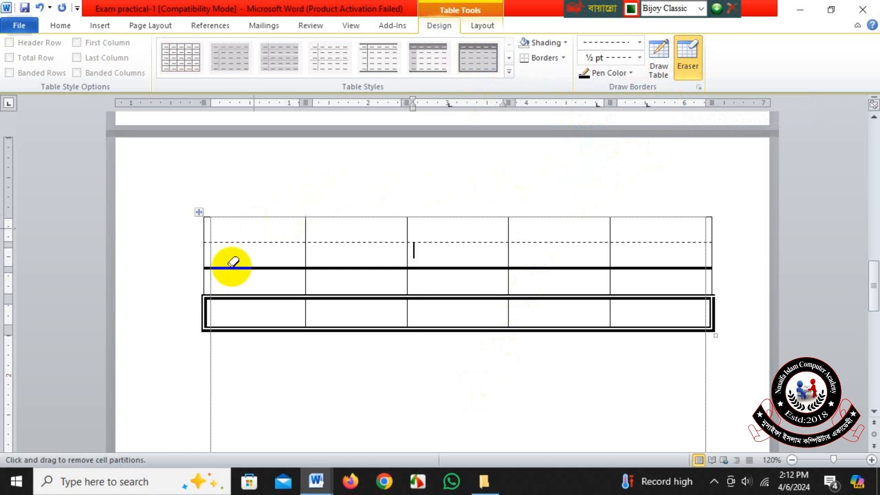
{"action": "left_click_drag", "start_coordinate": [259, 231], "coordinate": [259, 307]}
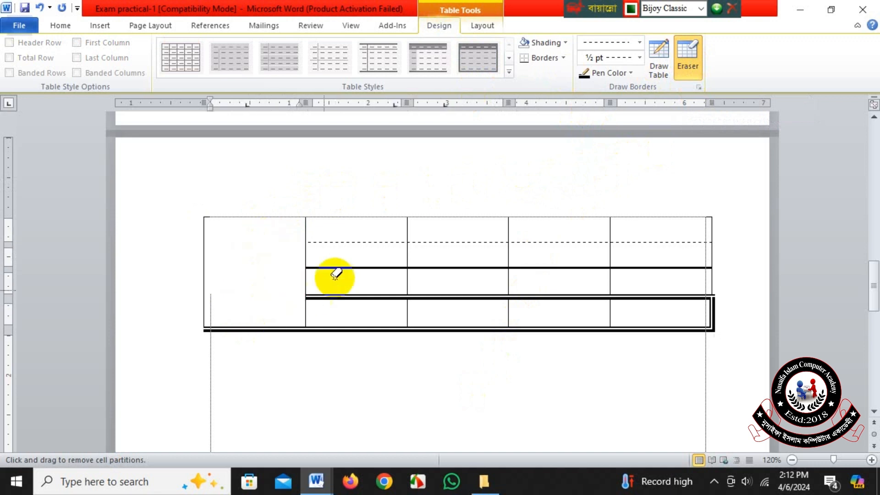
{"action": "left_click", "coordinate": [356, 242]}
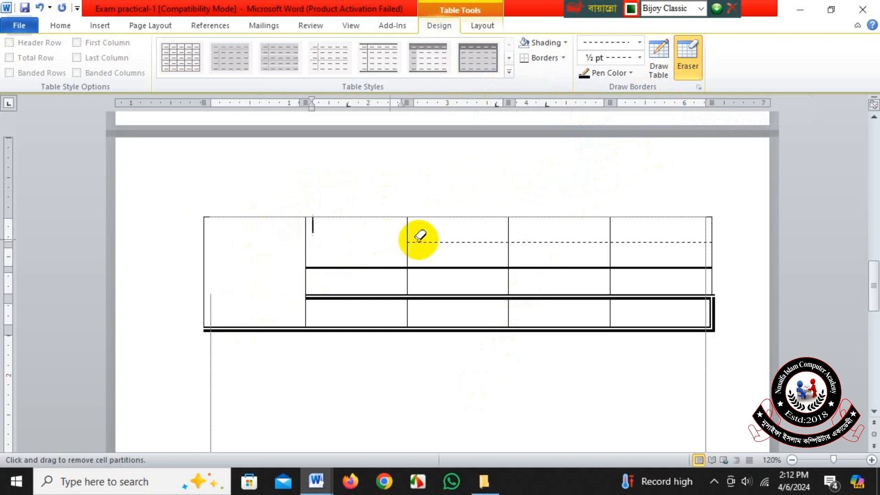
{"action": "left_click", "coordinate": [447, 241]}
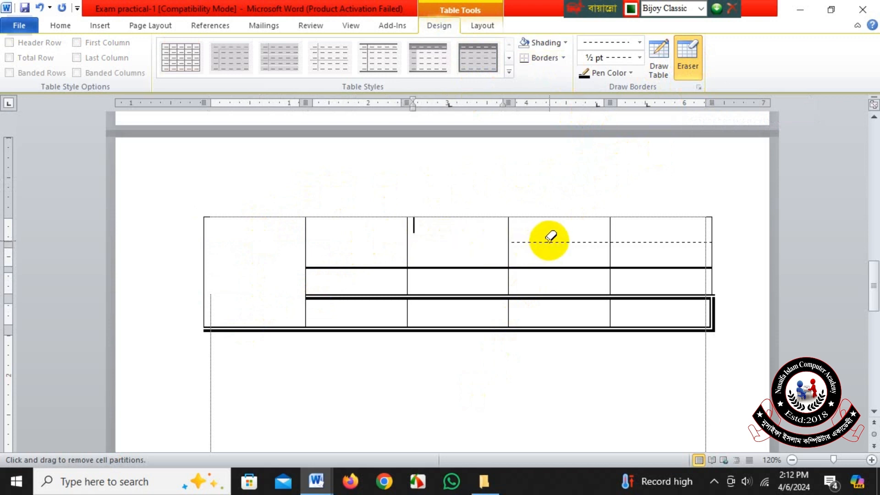